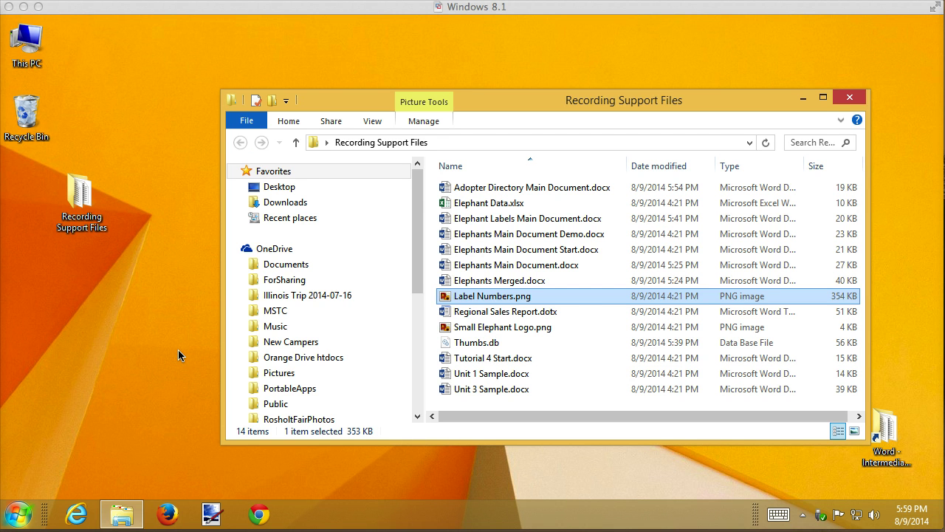
Open Elephants Main Document.docx, allow its recipient data to load, and look over the letter.
left_click(523, 270)
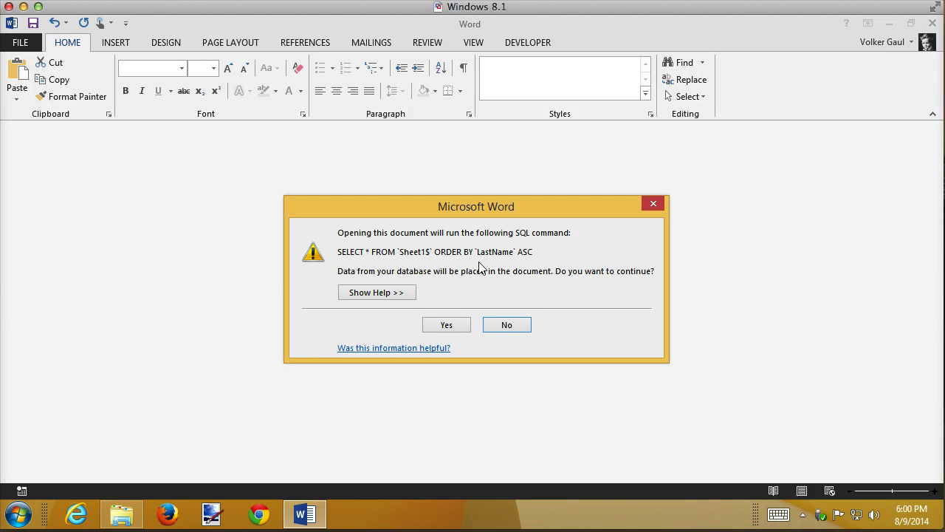
left_click(446, 325)
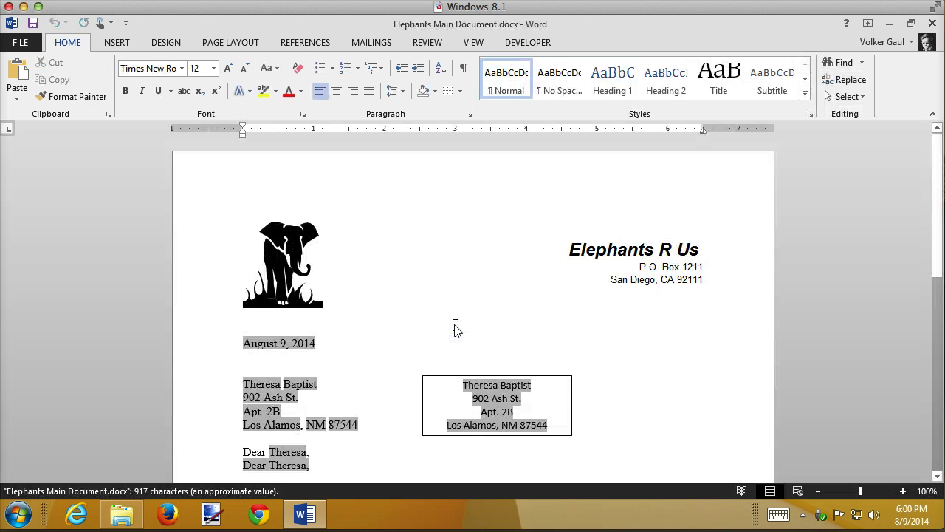
scroll(504, 270, "down", 6)
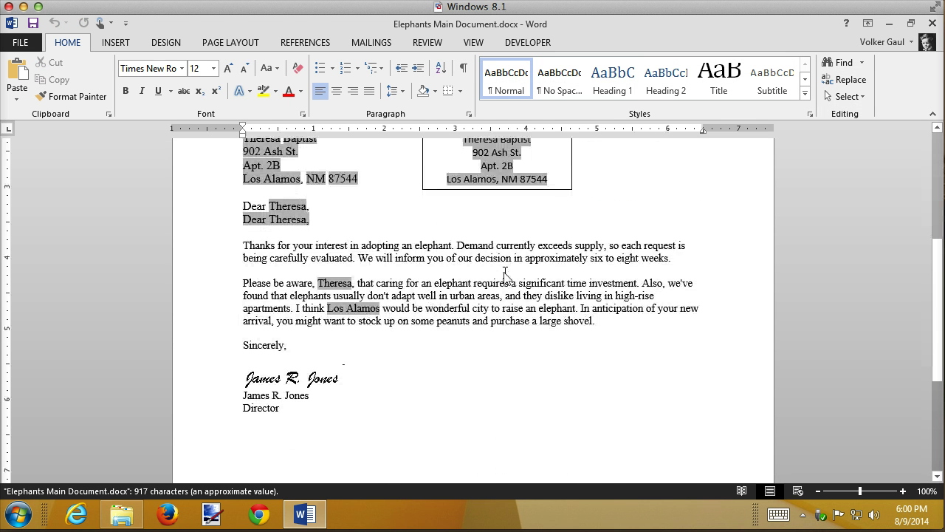
scroll(517, 273, "up", 2)
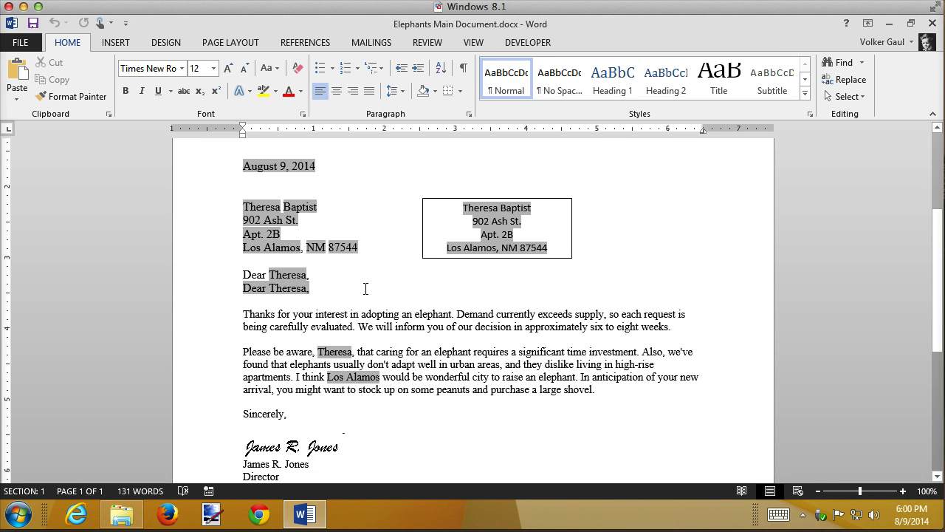
Start an If...Then...Else rule before "think" in the second body paragraph, with the condition State not equal to CA.
left_click(401, 351)
scroll(454, 347, "down", 2)
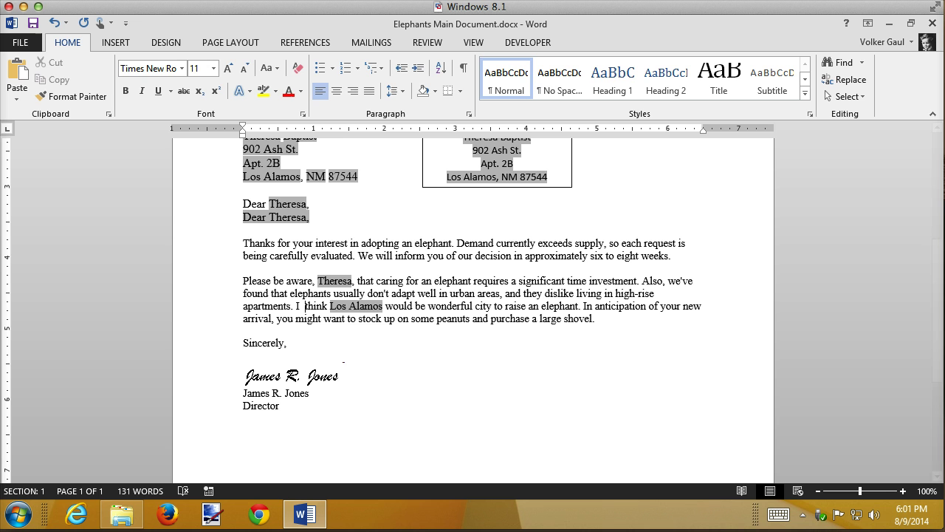
left_click(368, 44)
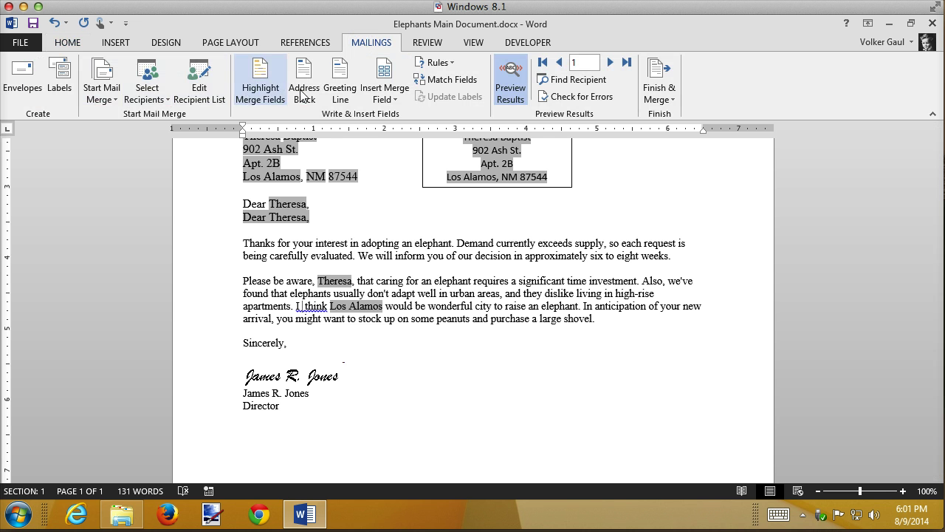
left_click(452, 63)
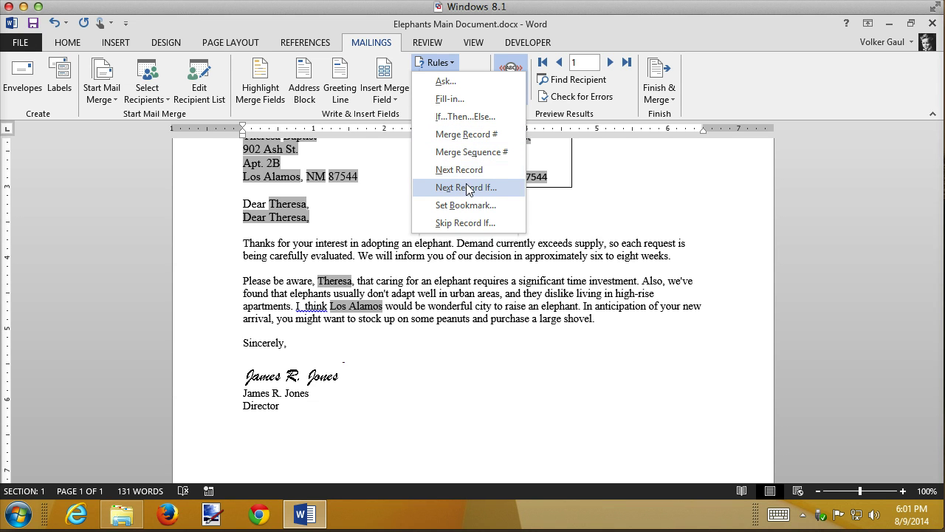
left_click(467, 117)
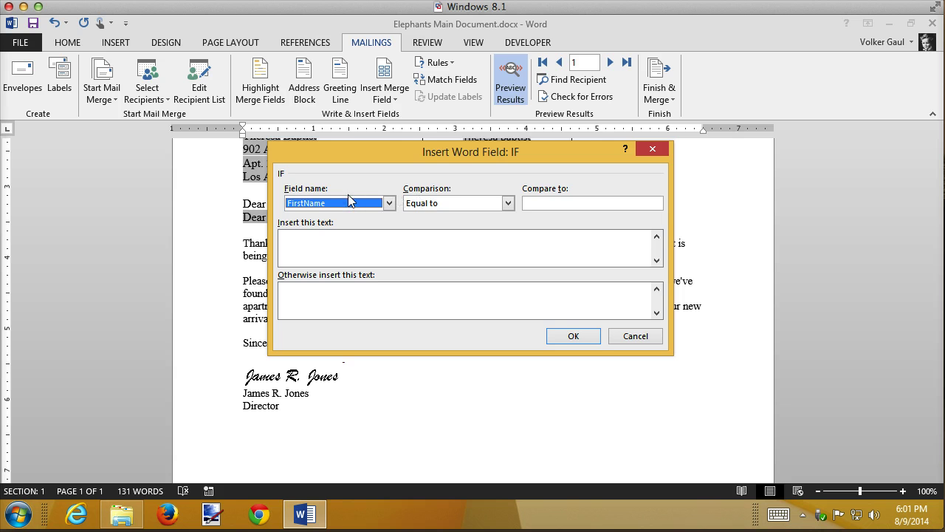
left_click(386, 205)
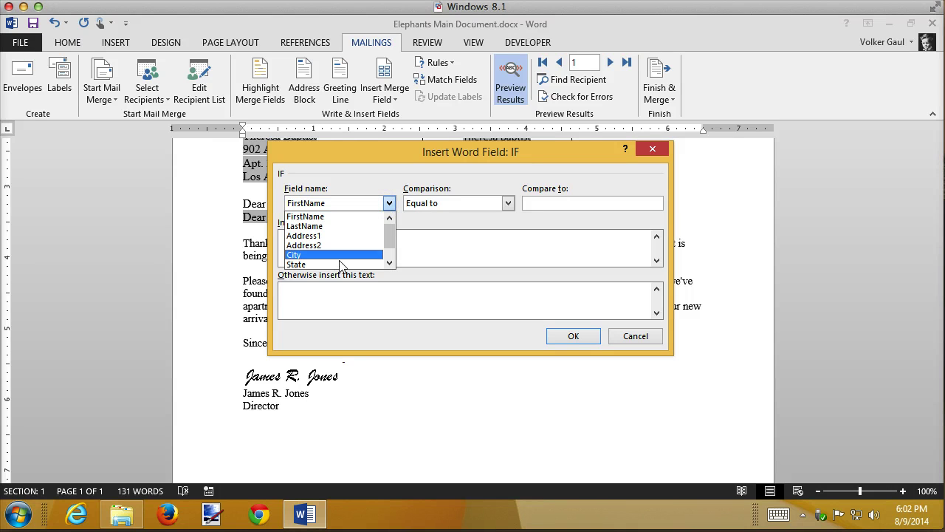
left_click(339, 262)
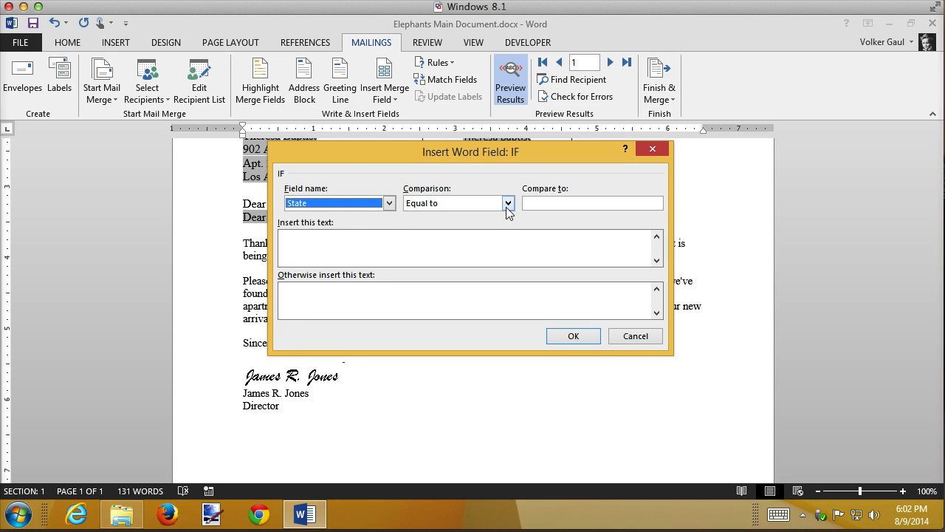
left_click(508, 204)
left_click(476, 227)
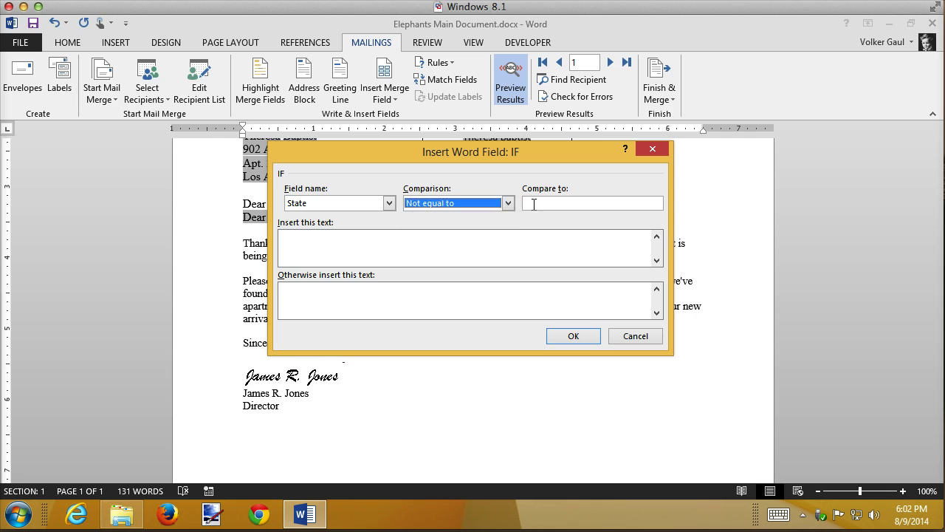
left_click(533, 203)
type("CA")
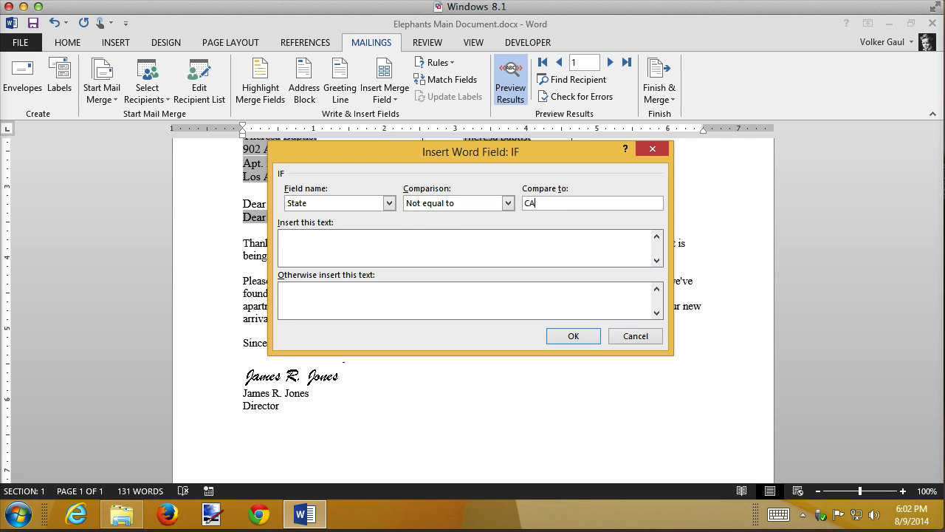
Have the rule insert "don't" when the condition is met, leave the otherwise text empty, and insert the field.
left_click(414, 242)
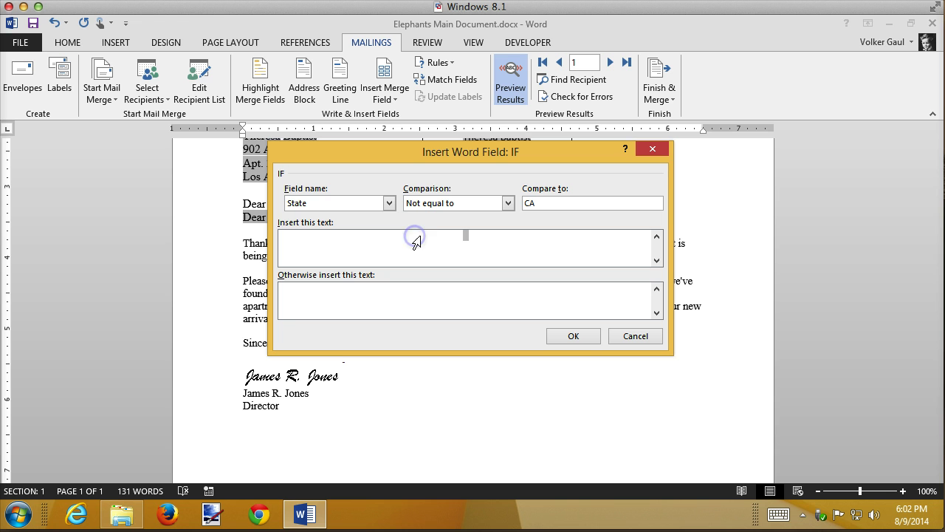
type("dont'")
key("BackSpace")
key("BackSpace")
type("'t")
left_click(571, 336)
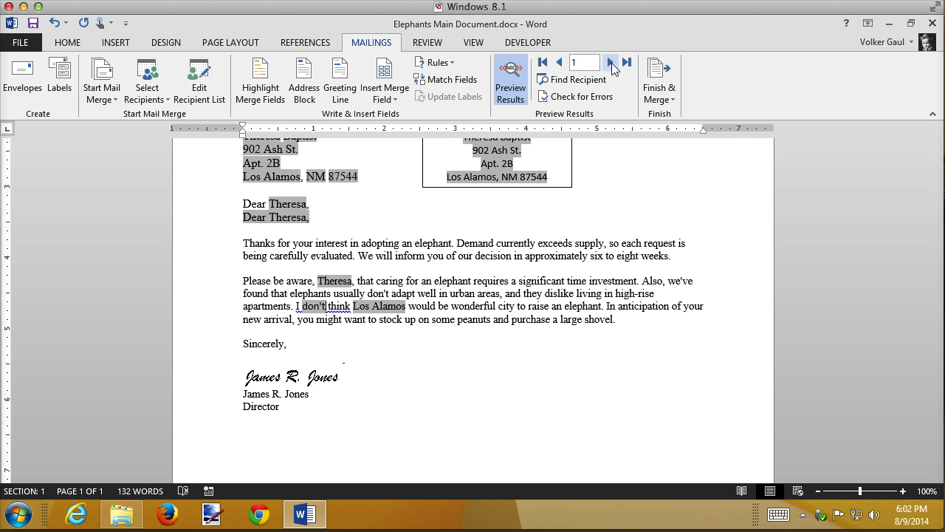
Preview the merged letters one by one up to record 8 to check the conditional wording.
left_click(612, 63)
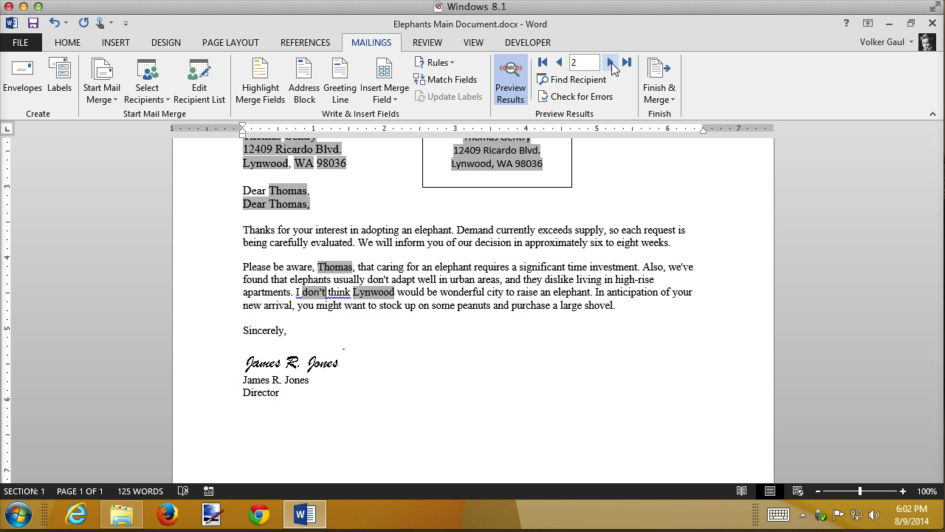
left_click(611, 62)
left_click(611, 63)
left_click(612, 62)
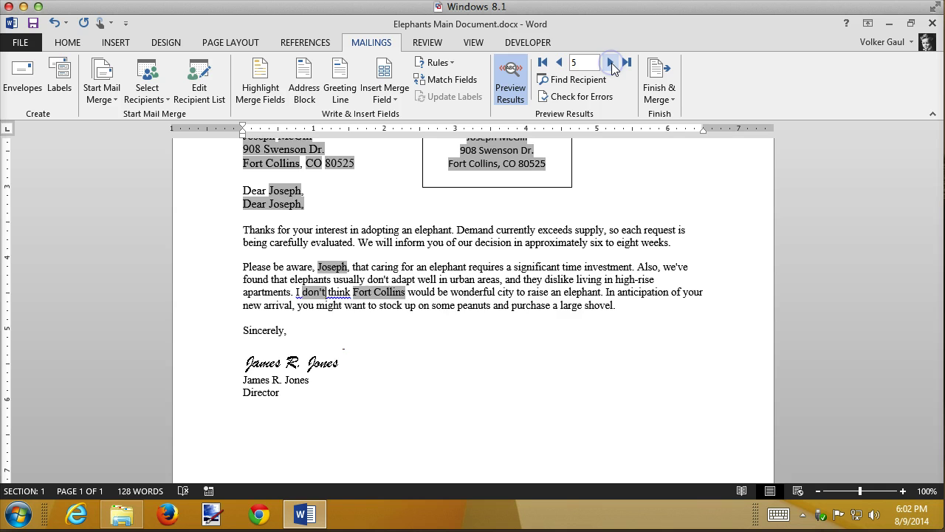
left_click(611, 63)
left_click(611, 63)
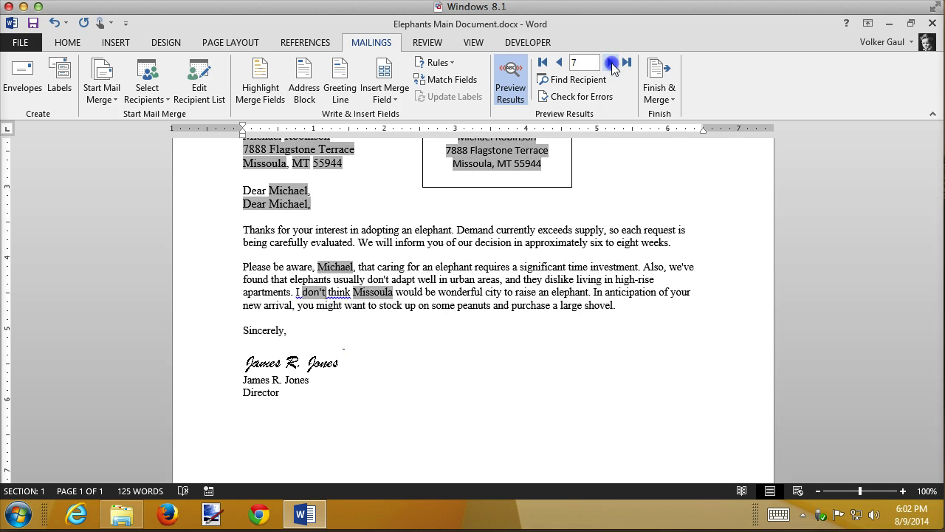
left_click(612, 63)
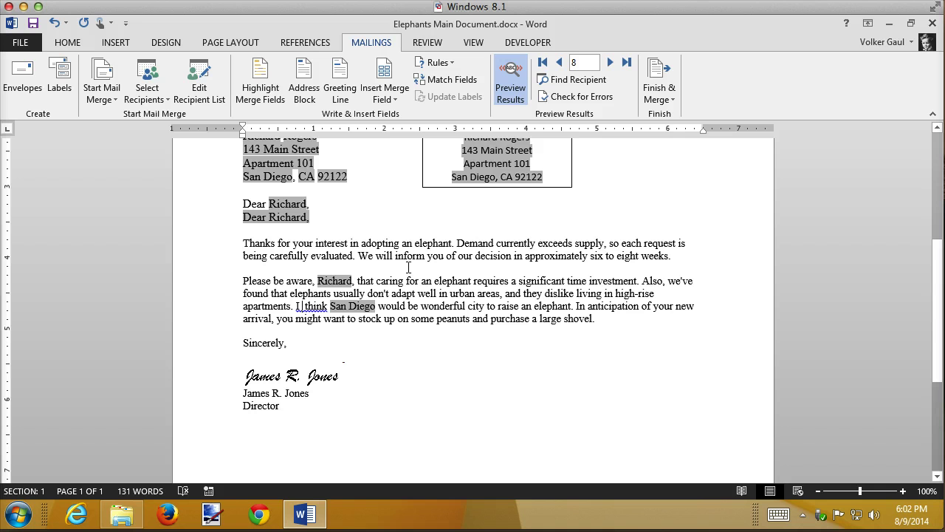
Delete the extra space before "think" and add a space after don't inside the quotes of the IF field's code.
key("BackSpace")
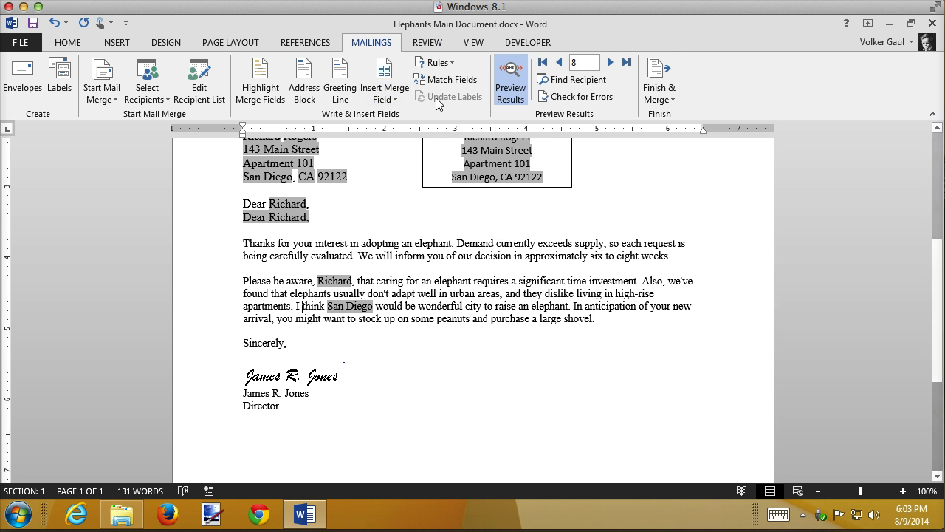
left_click(559, 62)
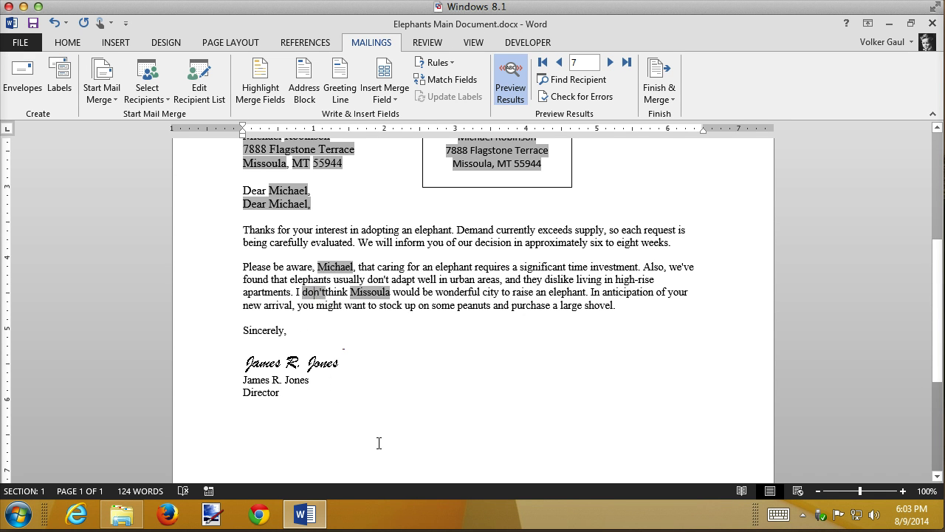
key("alt+F9")
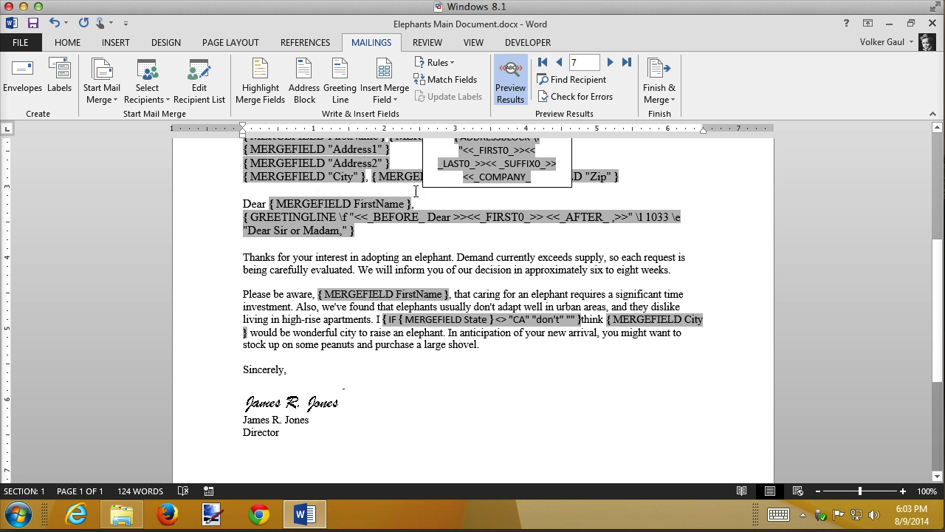
scroll(415, 191, "up", 5)
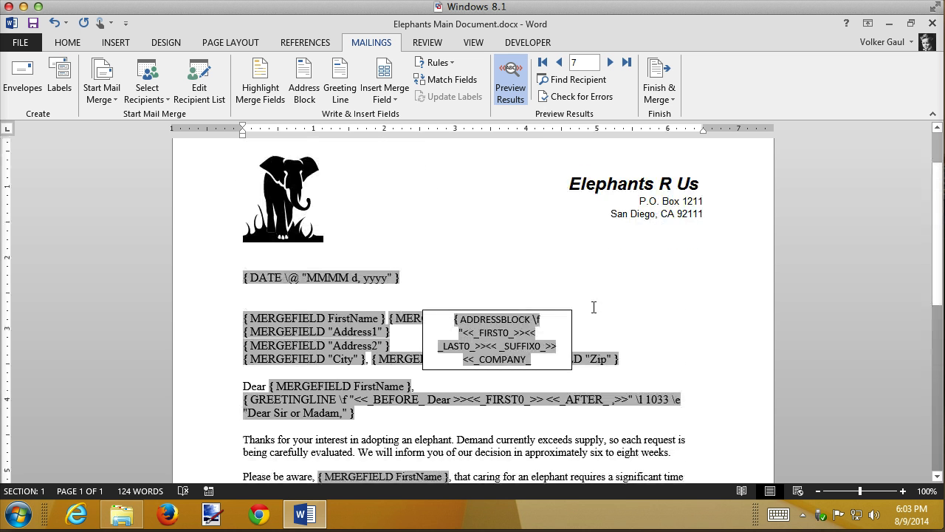
scroll(594, 307, "down", 6)
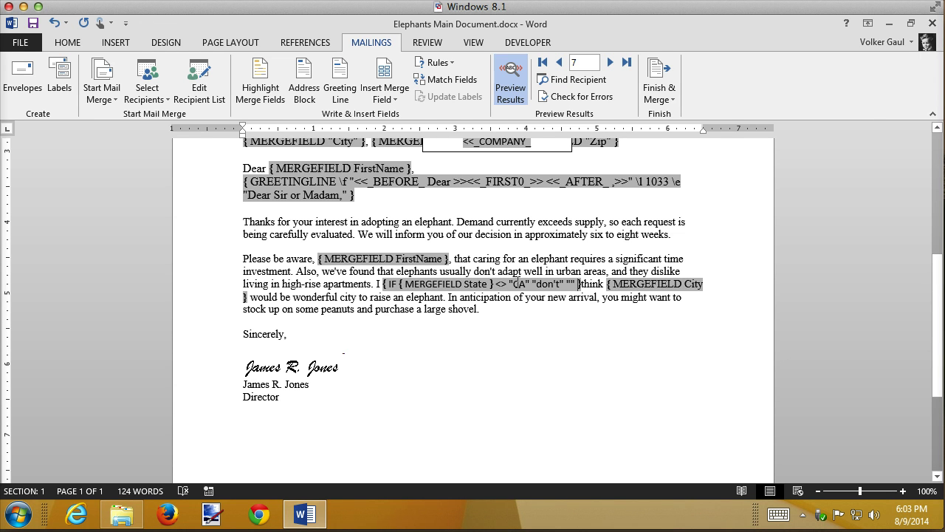
left_click(571, 283)
left_click(561, 283)
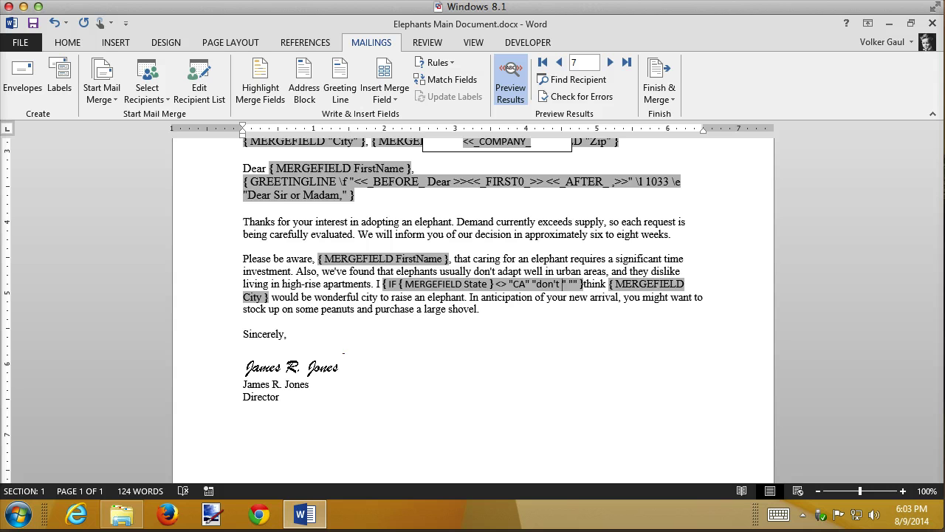
key("alt+F9")
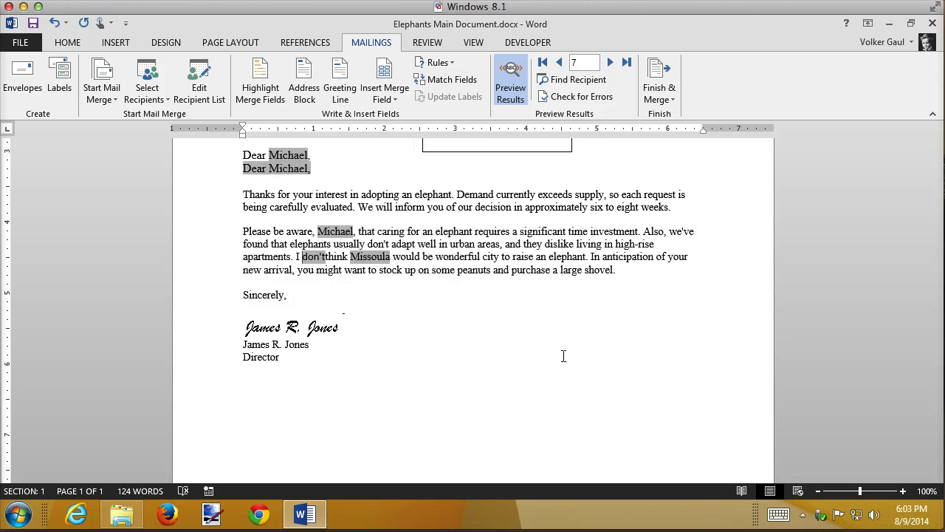
Preview record 8, then go back to record 5 to check the spacing around the conditional word.
left_click(422, 302)
left_click(611, 65)
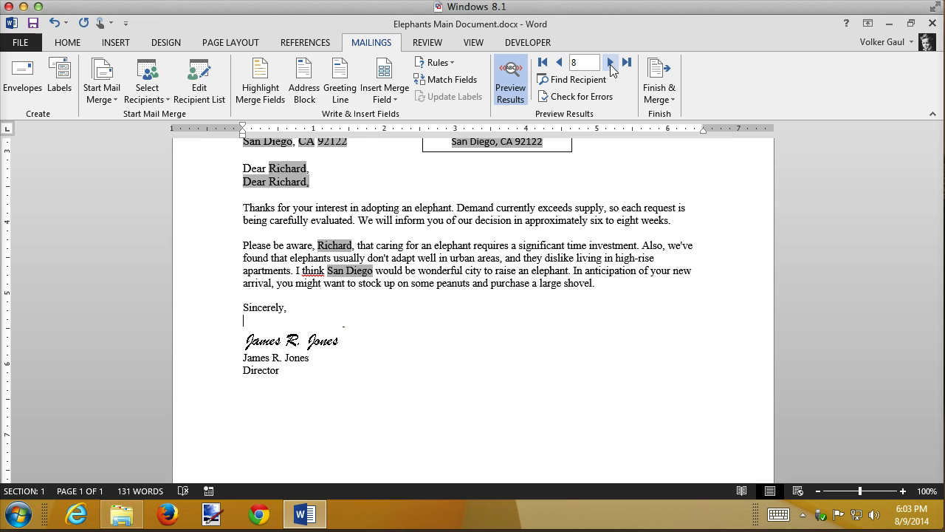
left_click(560, 64)
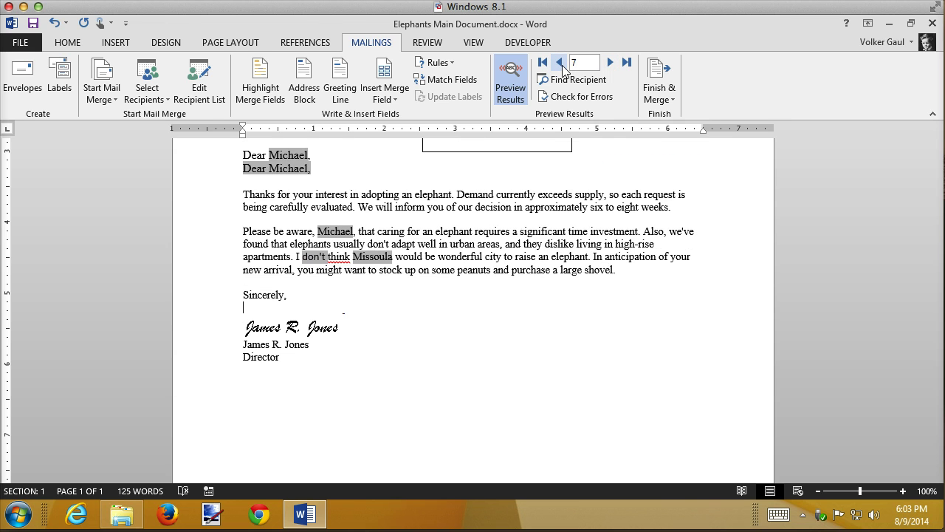
left_click(560, 63)
left_click(560, 63)
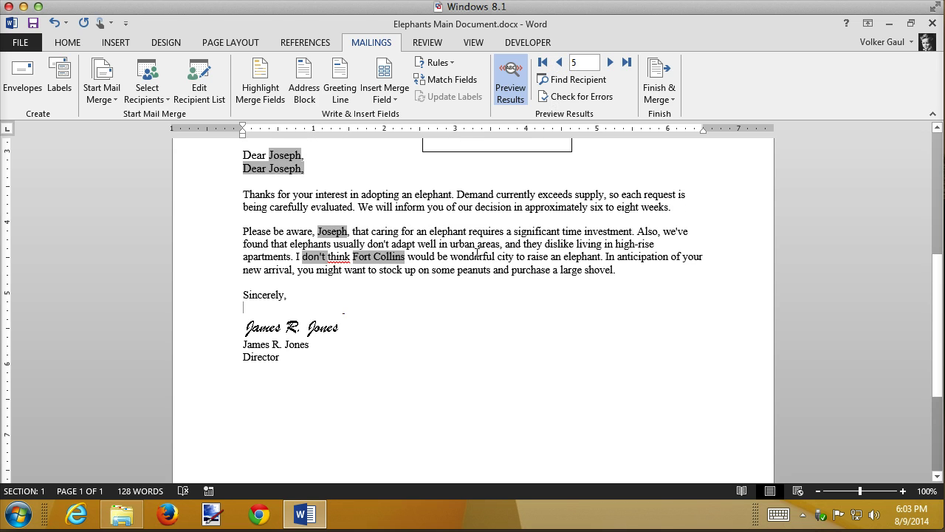
left_click(342, 258)
right_click(342, 259)
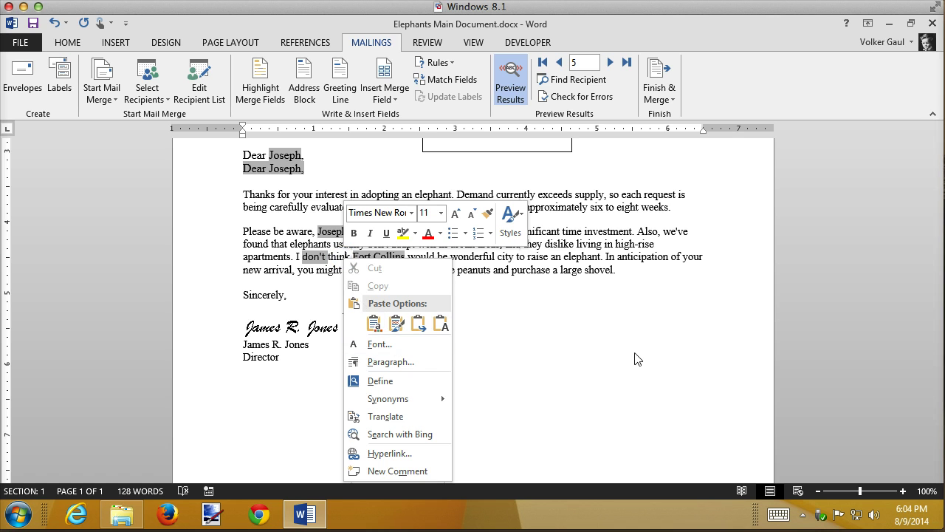
key("Escape")
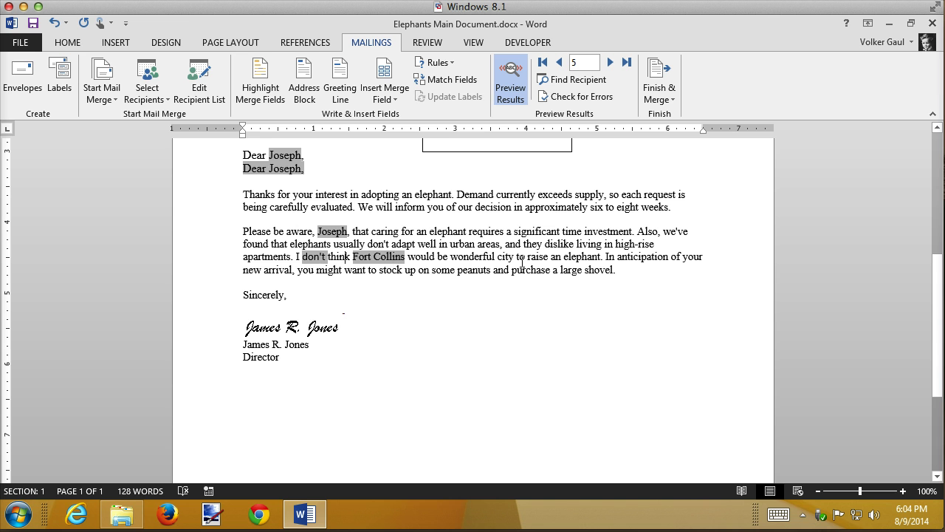
Merge all records into a new document for individual editing and look through the resulting letters.
left_click(673, 70)
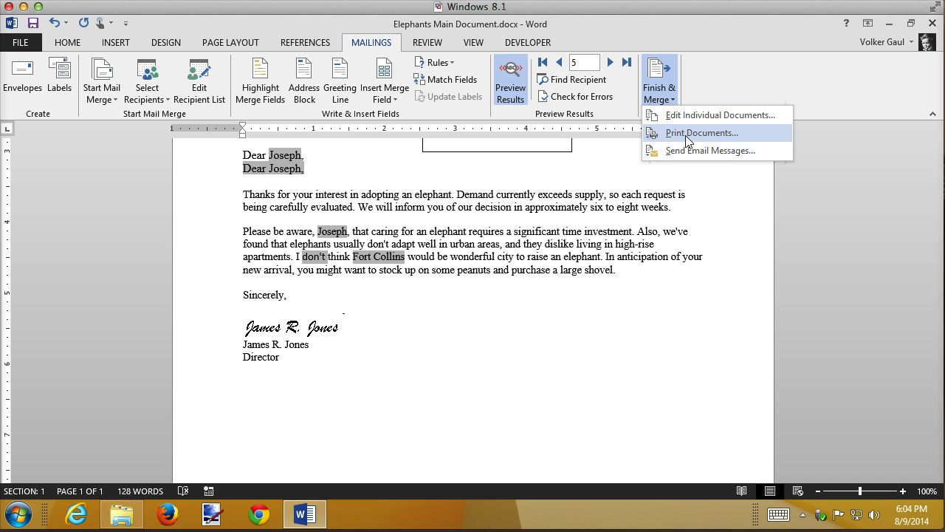
left_click(718, 118)
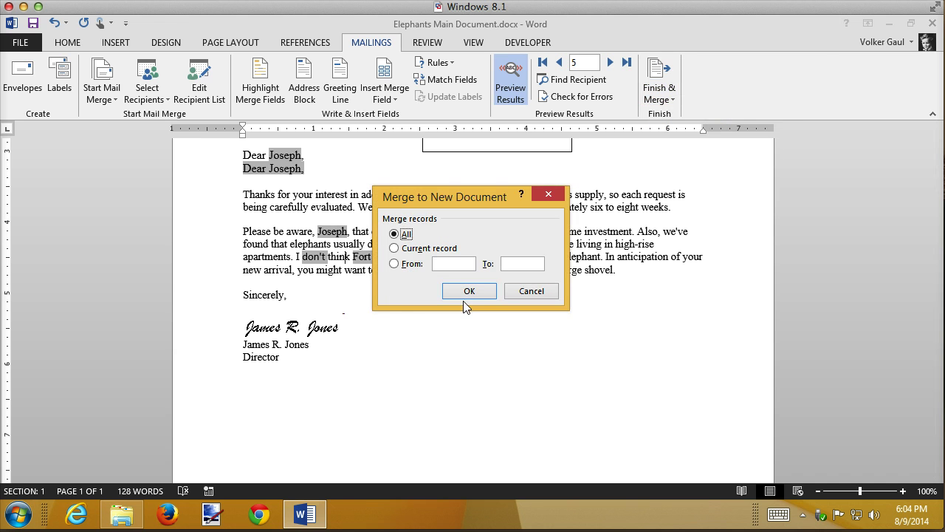
left_click(469, 291)
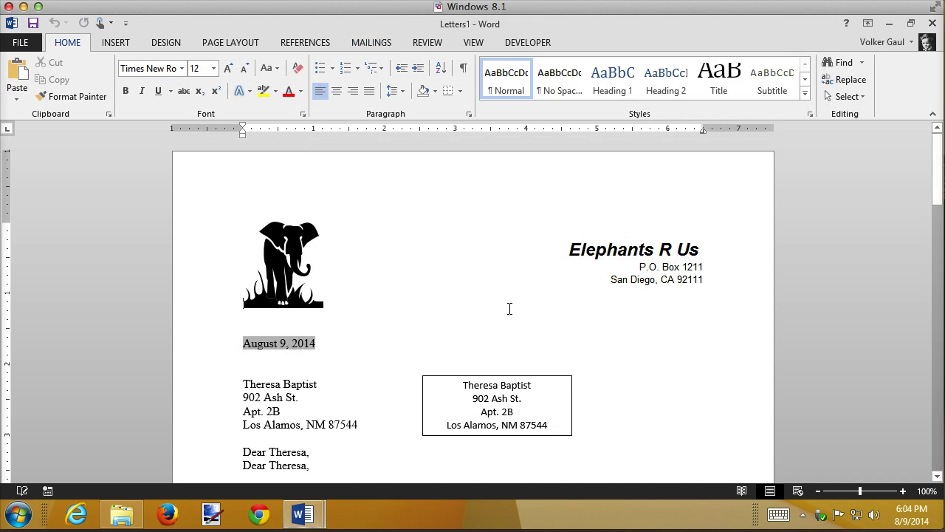
scroll(510, 309, "down", 6)
scroll(408, 295, "down", 6)
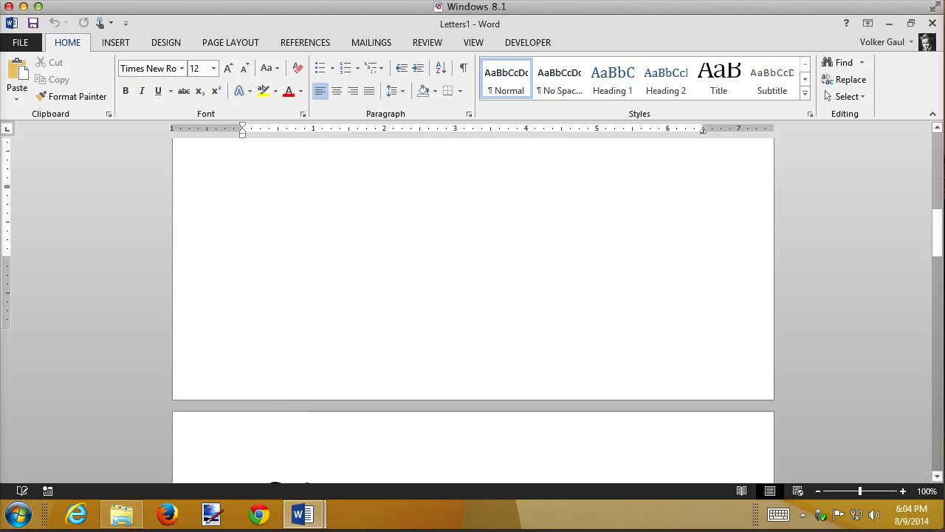
scroll(407, 297, "down", 20)
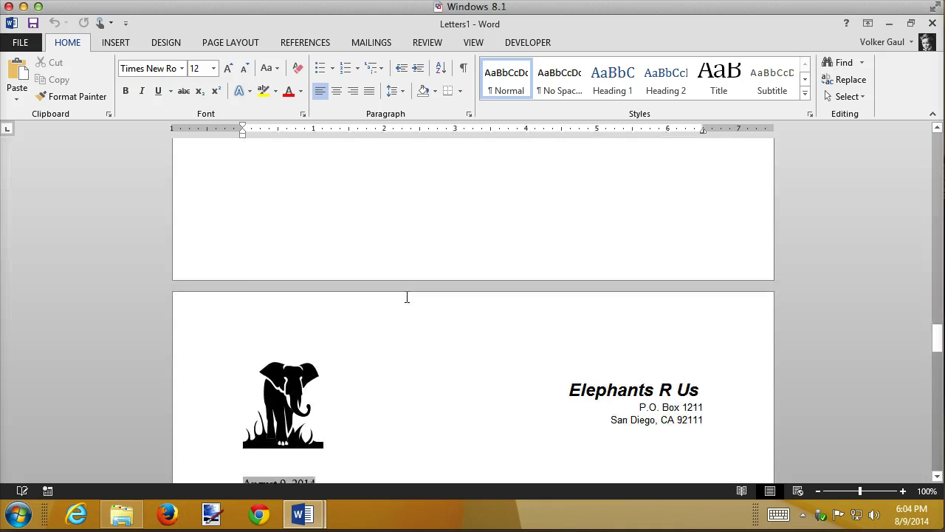
Look through the merged letters up to the eighth one, and close the merged document without saving it.
scroll(407, 297, "down", 6)
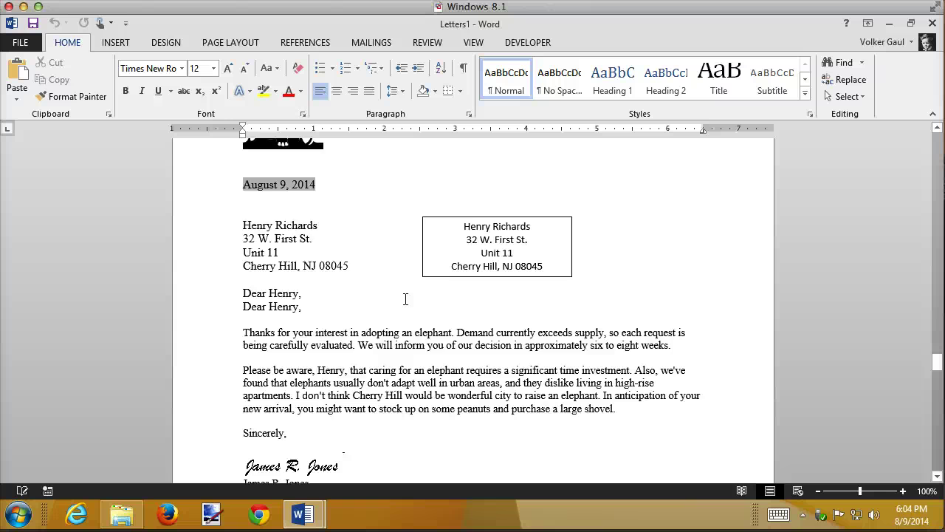
scroll(405, 298, "down", 5)
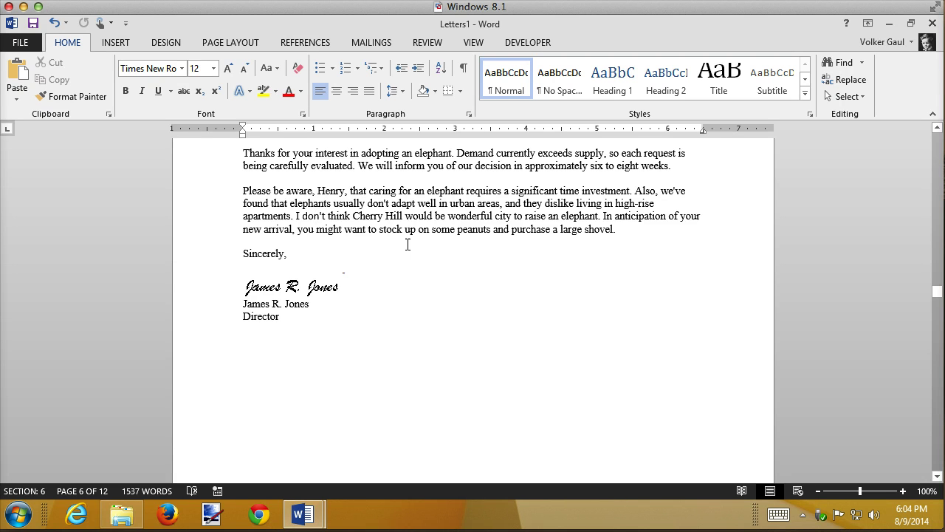
scroll(400, 278, "down", 6)
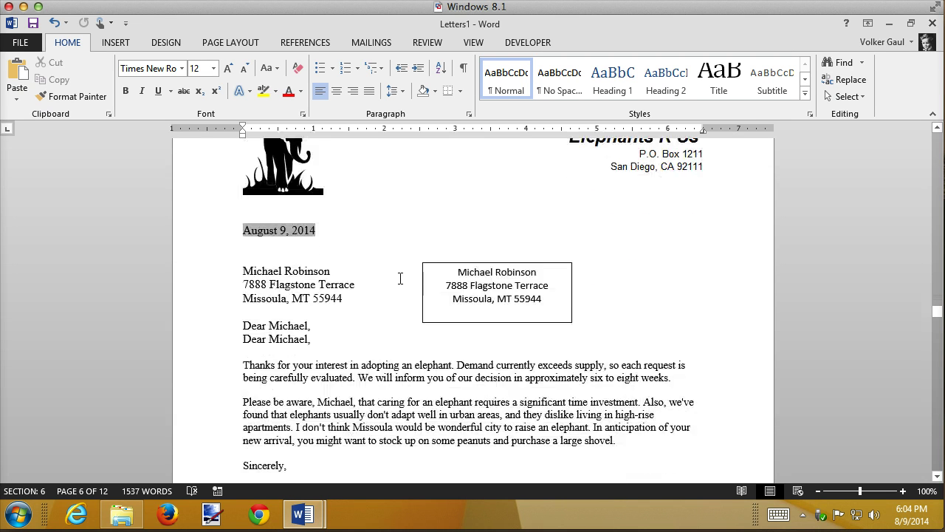
scroll(400, 278, "down", 12)
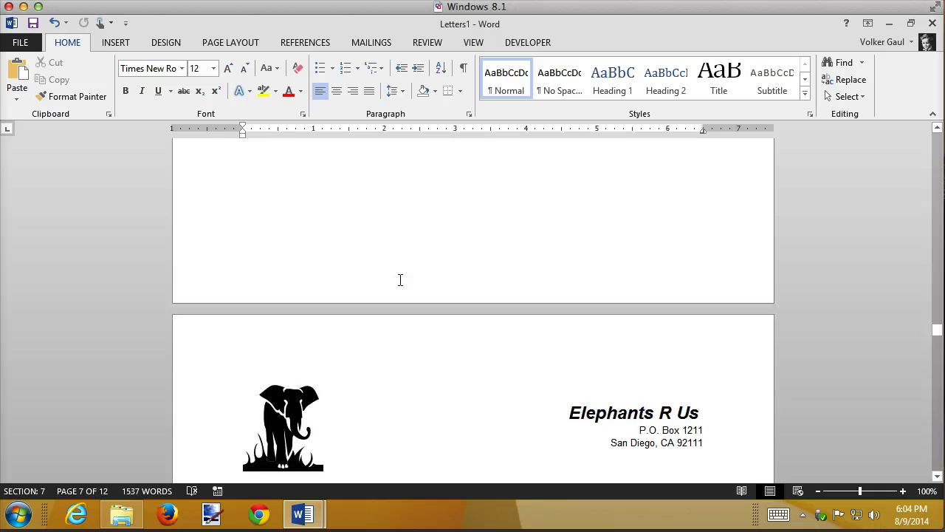
scroll(400, 280, "down", 11)
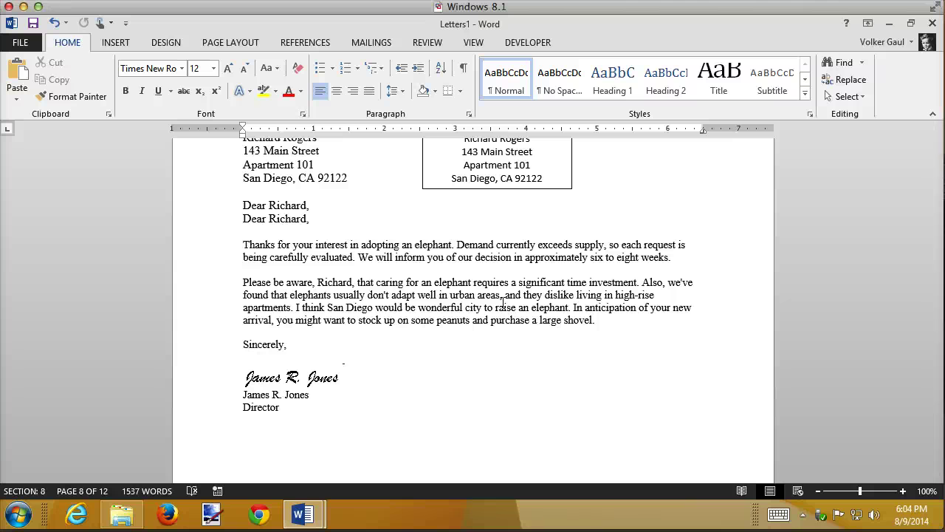
left_click(932, 23)
left_click(460, 293)
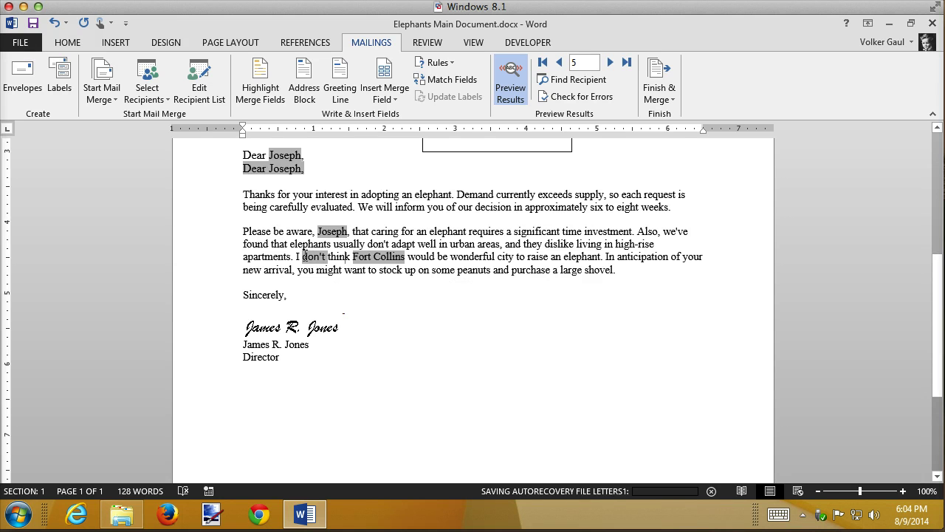
Copy the formatting of "apartments" onto "don't think Fort Collins" in the second paragraph with Format Painter.
left_click_drag(303, 256, 326, 256)
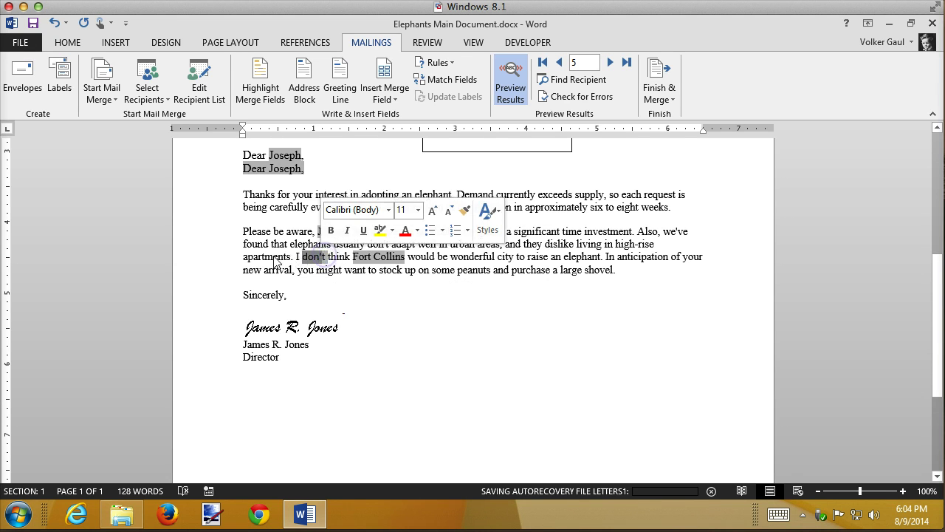
left_click_drag(245, 256, 267, 257)
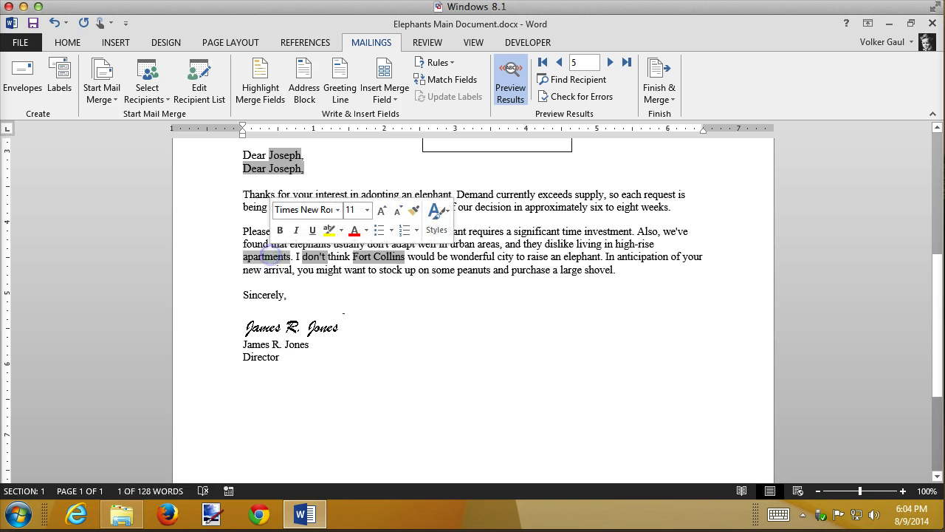
left_click(414, 210)
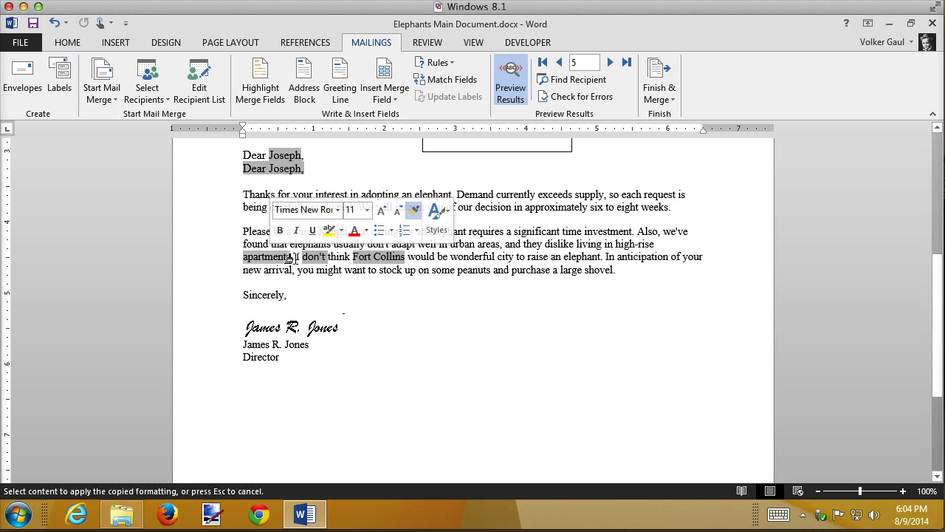
left_click_drag(297, 256, 403, 256)
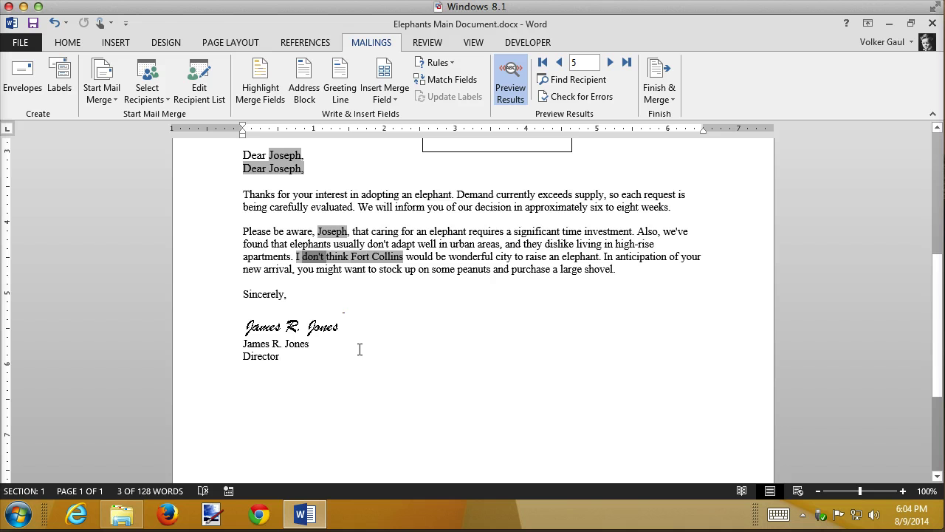
left_click(413, 303)
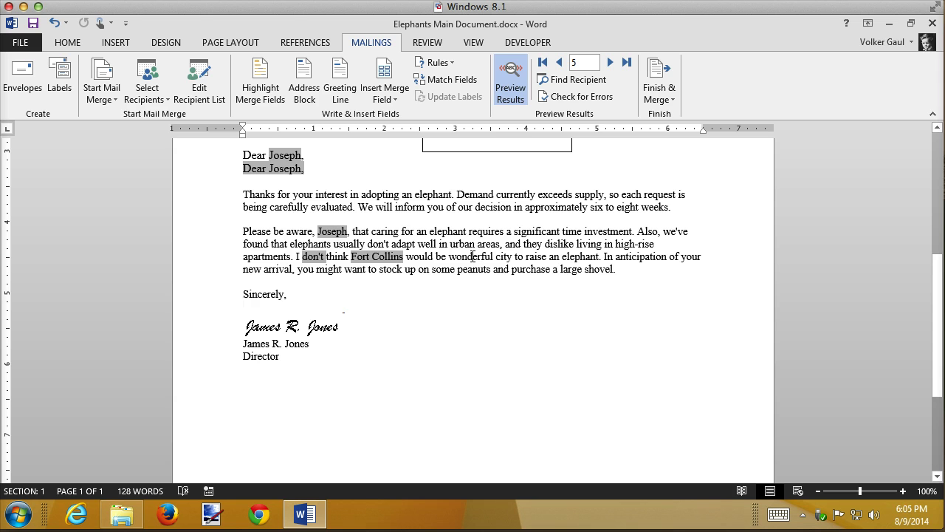
Delete "wonderful" before "city" and start an If...Then...Else rule there with the condition State equal to CA.
double_click(472, 256)
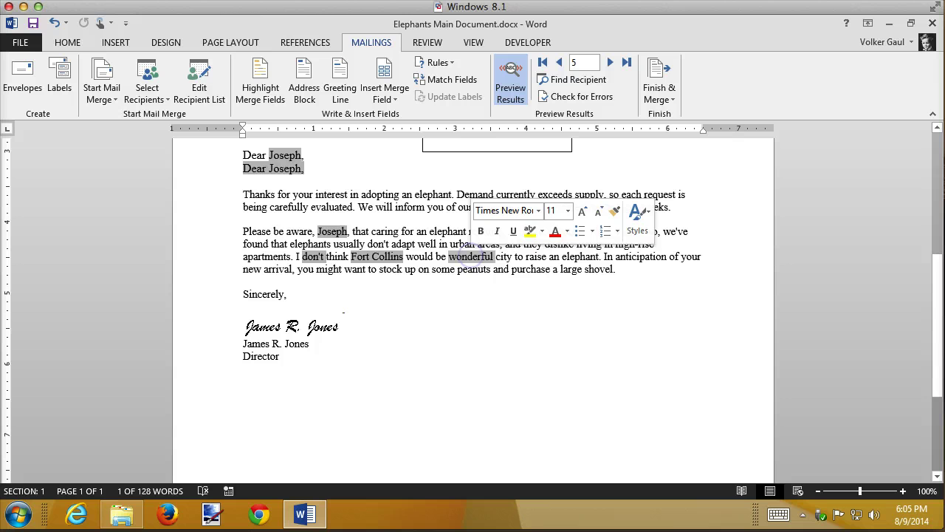
key("Delete")
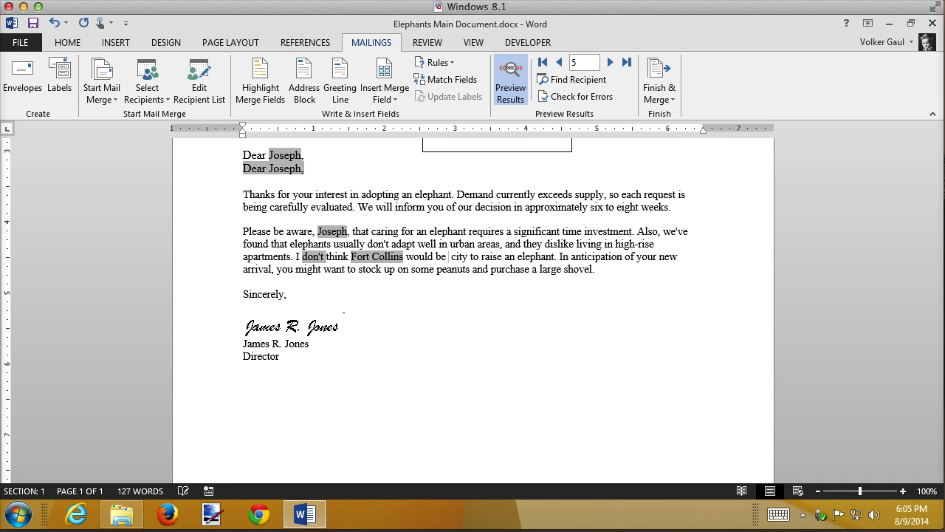
left_click(438, 62)
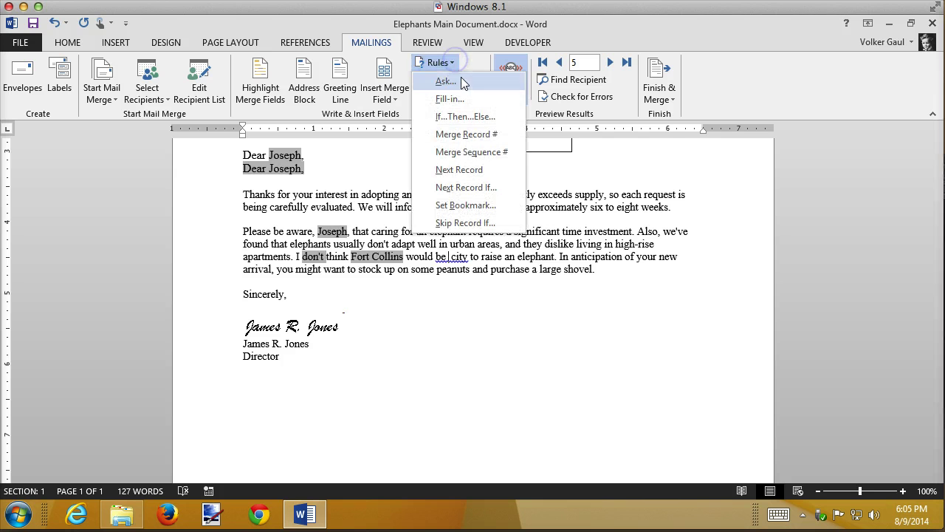
left_click(451, 117)
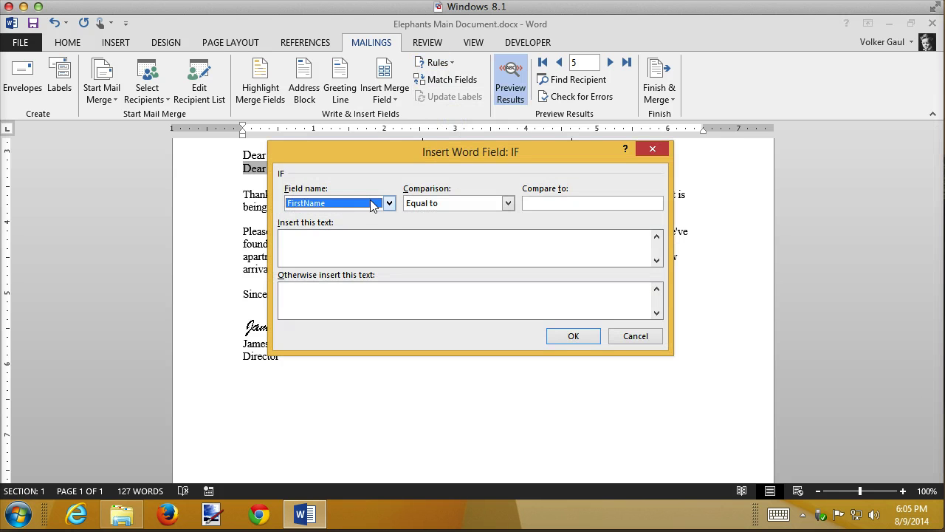
left_click(389, 203)
left_click(389, 265)
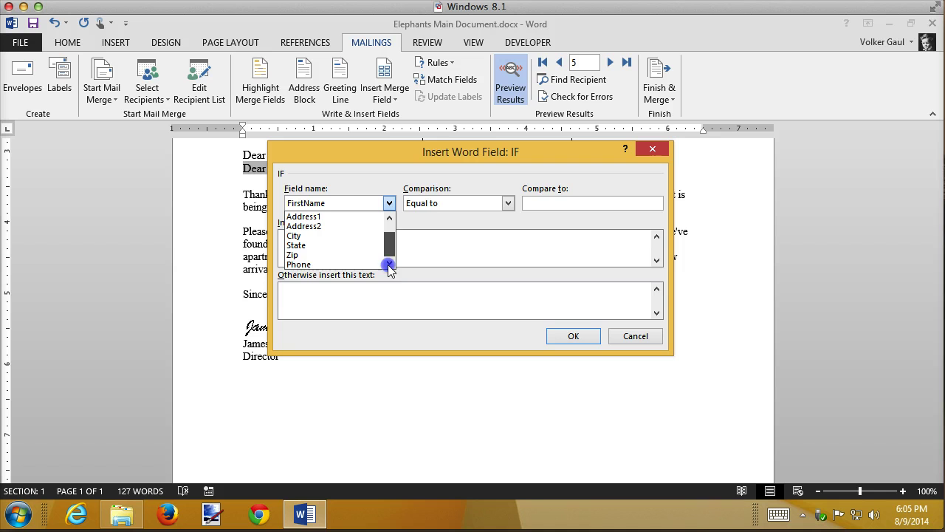
left_click(298, 246)
left_click(586, 204)
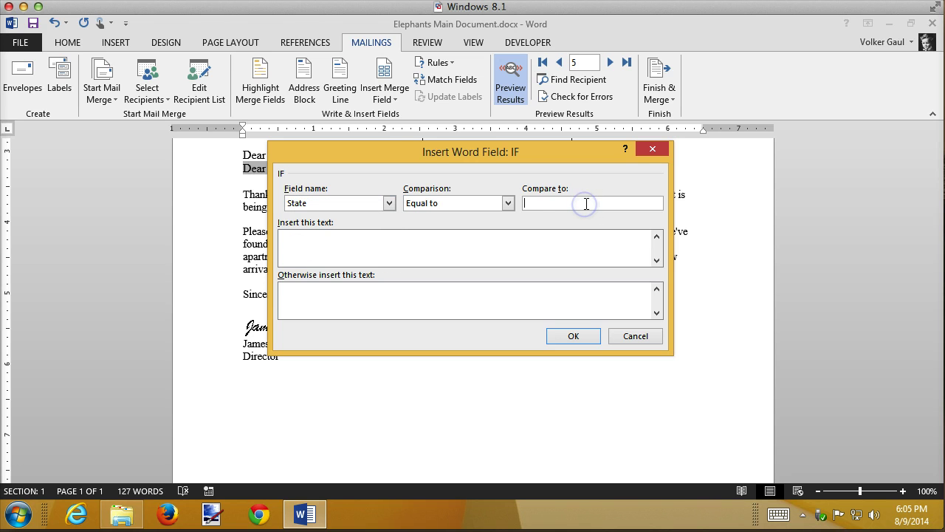
type("CA")
Have the rule insert "wonderful" or otherwise "good", place it in the letter, and add "a" in front of the field.
left_click(471, 246)
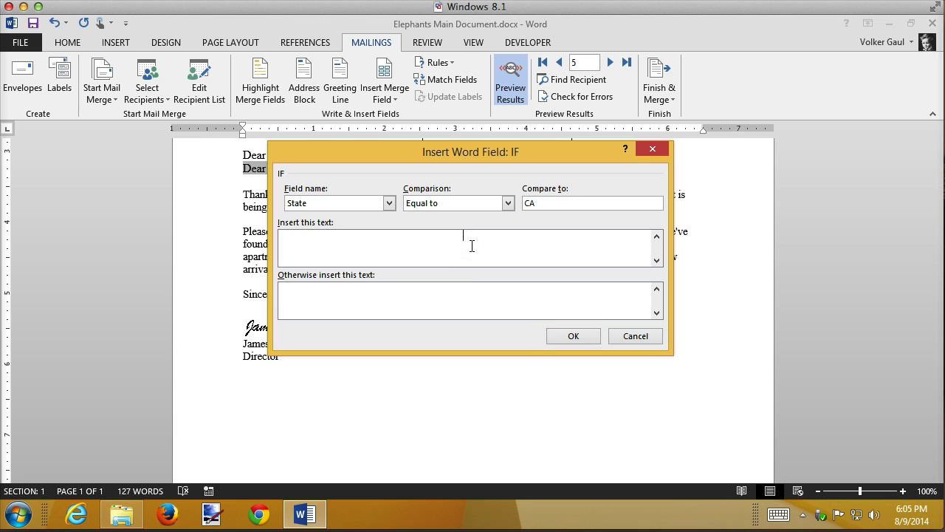
type("wonderful")
left_click_drag(491, 154, 479, 312)
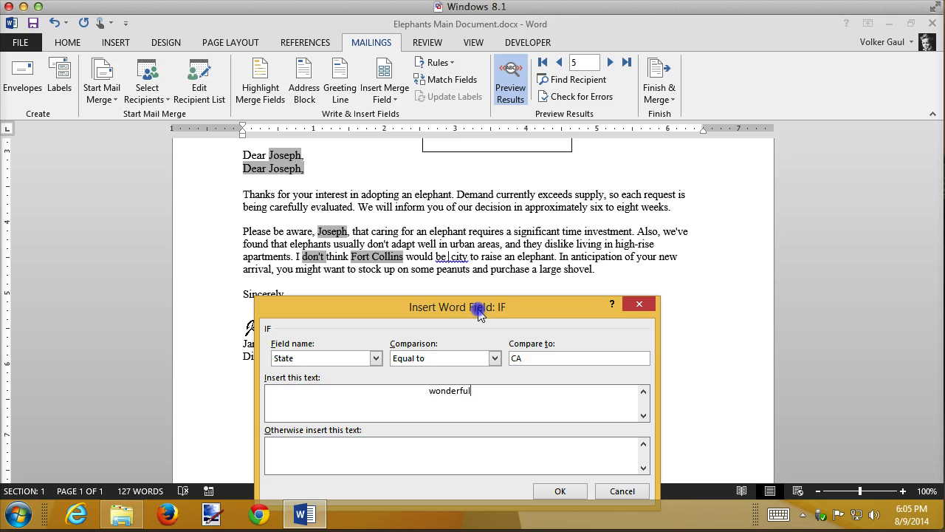
left_click_drag(478, 311, 481, 300)
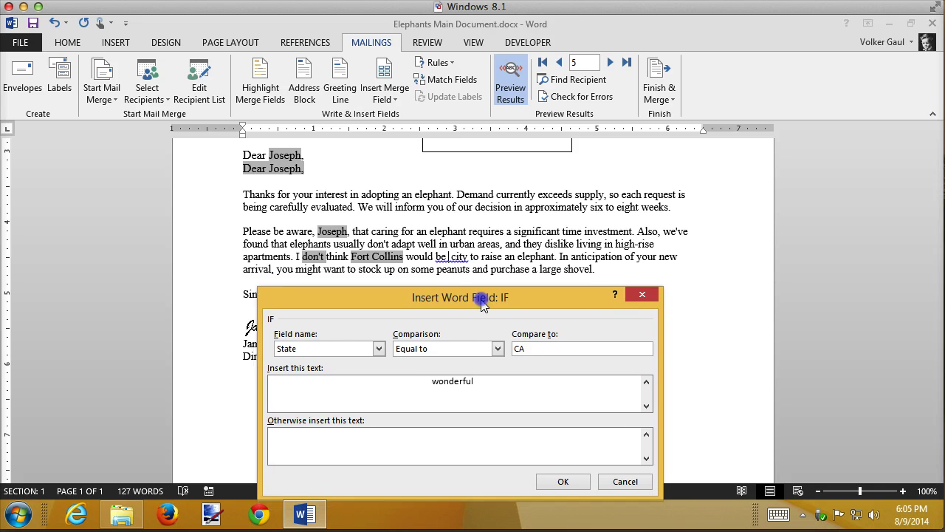
left_click(464, 430)
type("god")
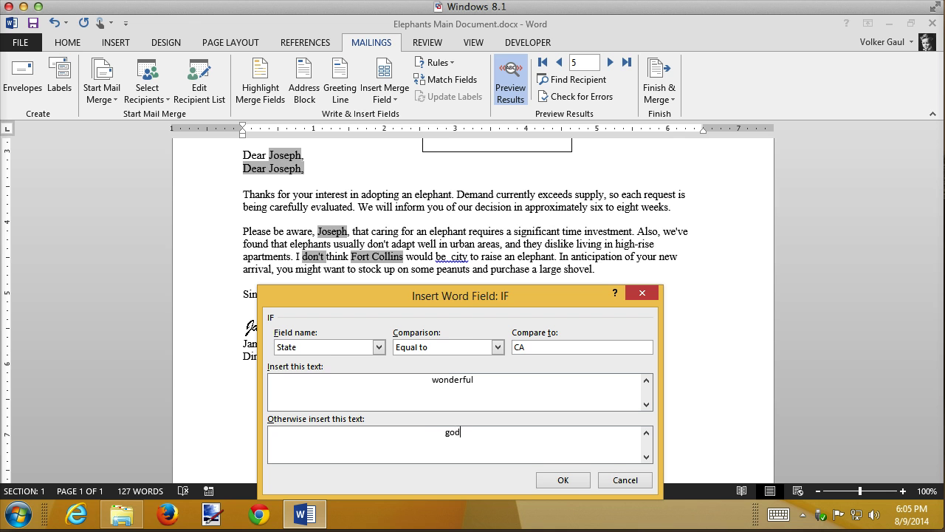
key("BackSpace")
type("od")
left_click(565, 481)
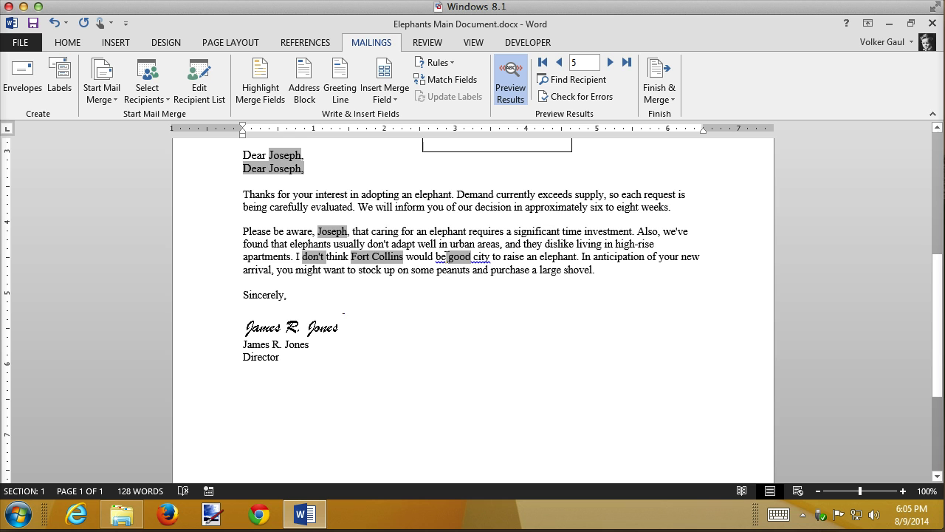
type("a")
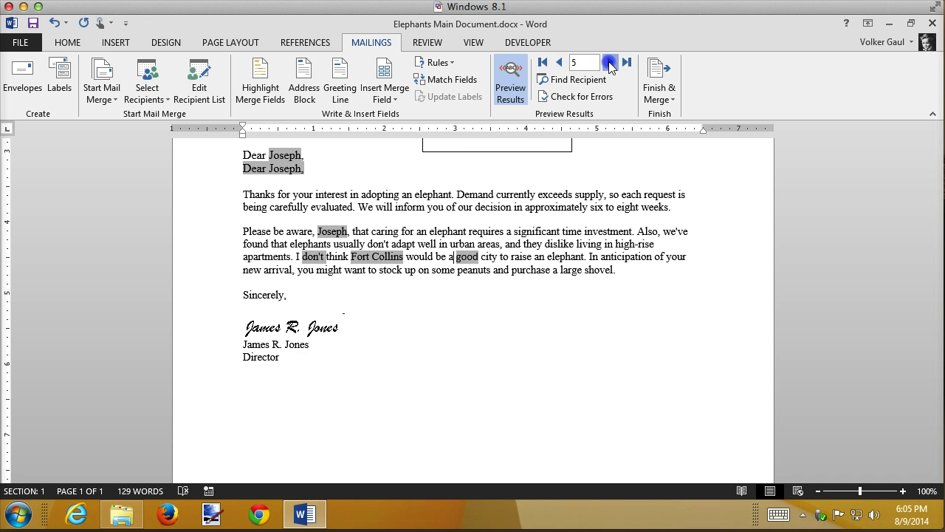
Preview the letters one by one up to record 8 to check the new conditional word.
left_click(610, 63)
left_click(610, 64)
left_click(610, 63)
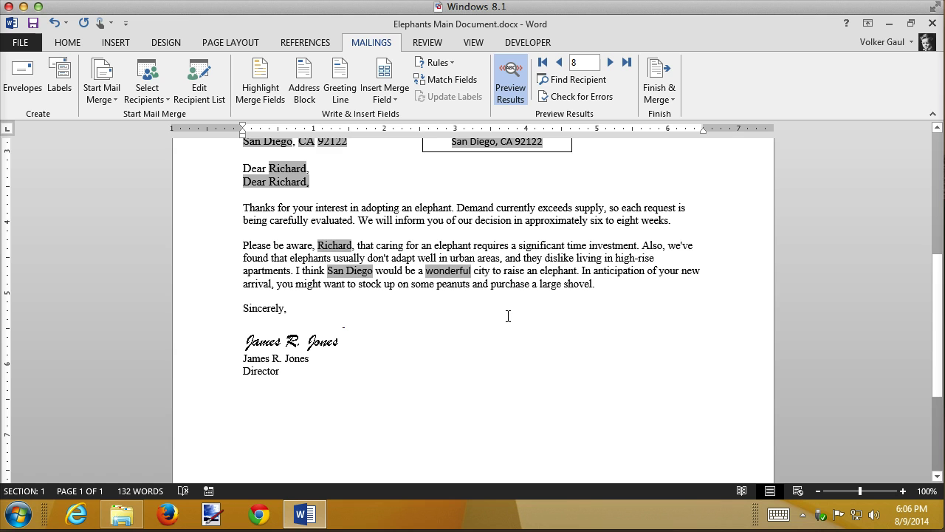
Copy the sentence beginning "In anticipation of your new arrival" and delete it from the end of the second paragraph.
left_click_drag(584, 270, 594, 284)
key("ctrl+c")
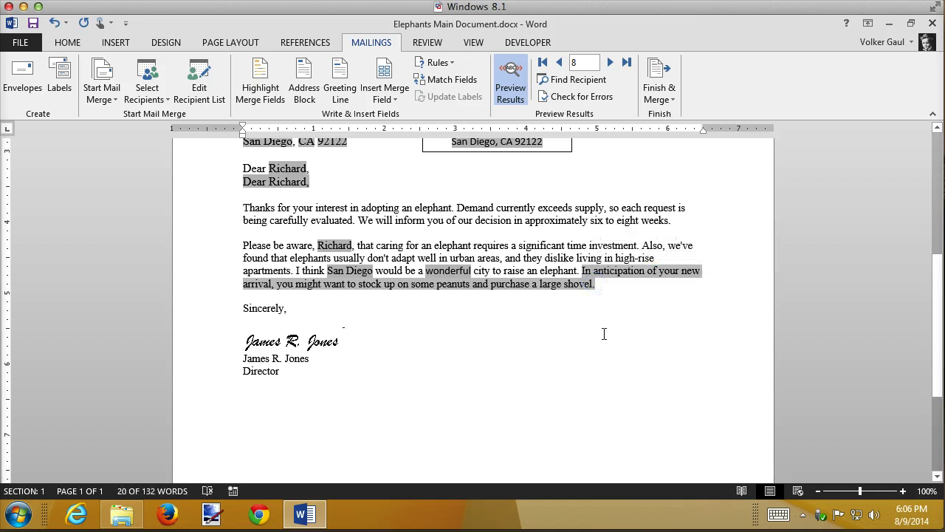
key("Delete")
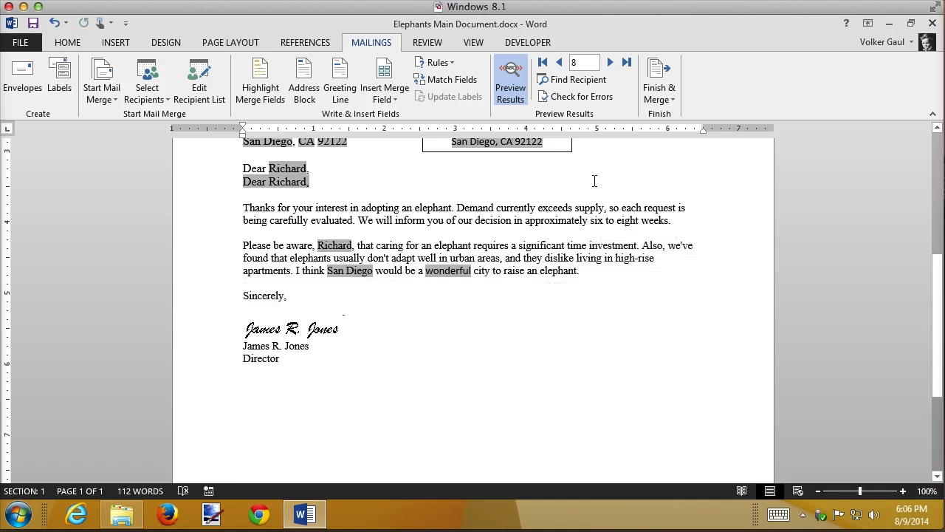
Insert an If...Then...Else rule at the paragraph's end that adds the copied sentence when State equals CA, with the alternative text left blank.
left_click(438, 62)
left_click(458, 117)
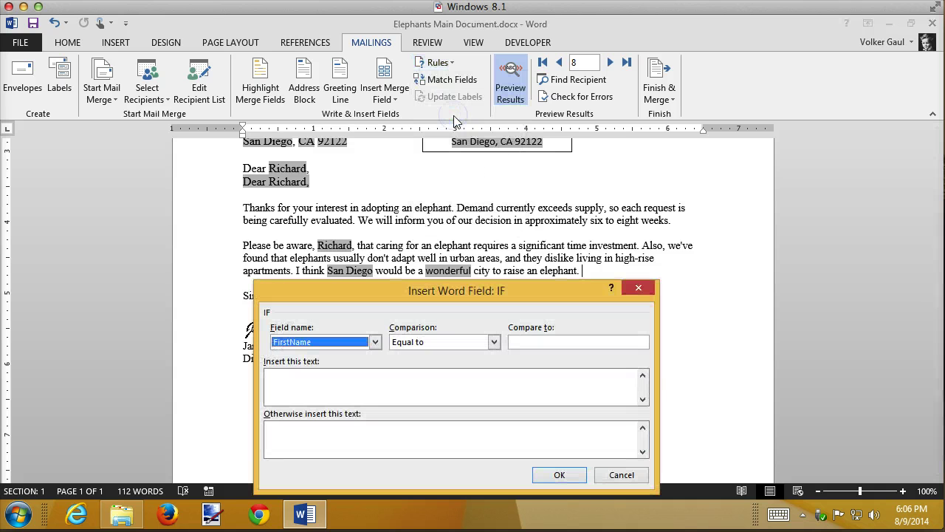
left_click(377, 344)
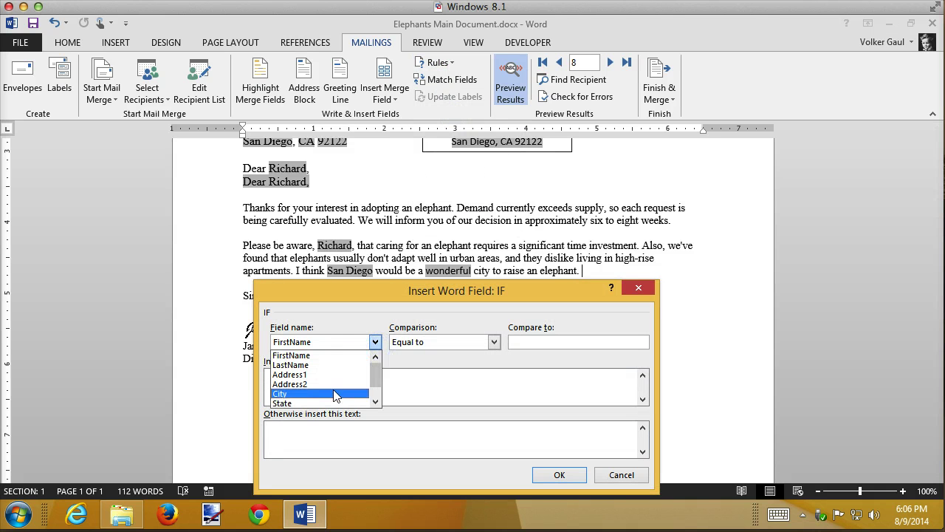
left_click(336, 390)
left_click(376, 342)
left_click(338, 405)
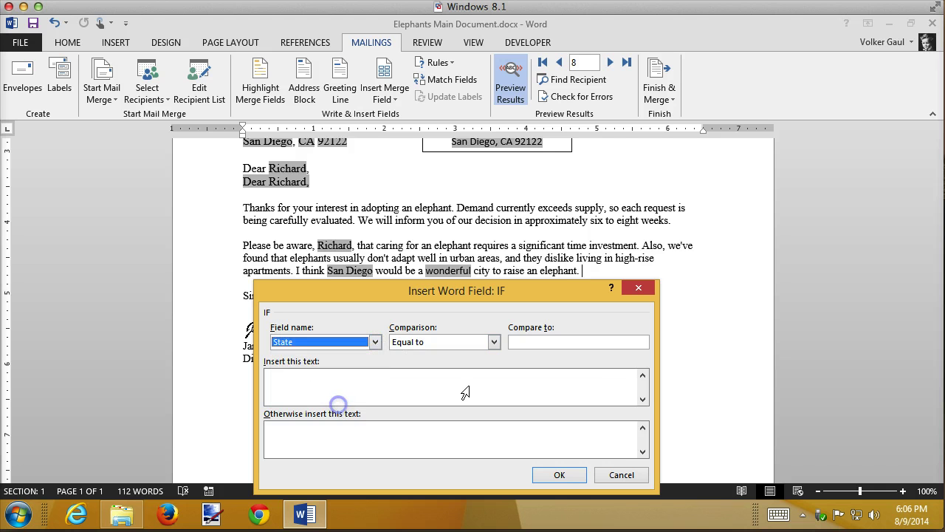
left_click(574, 341)
type("CA")
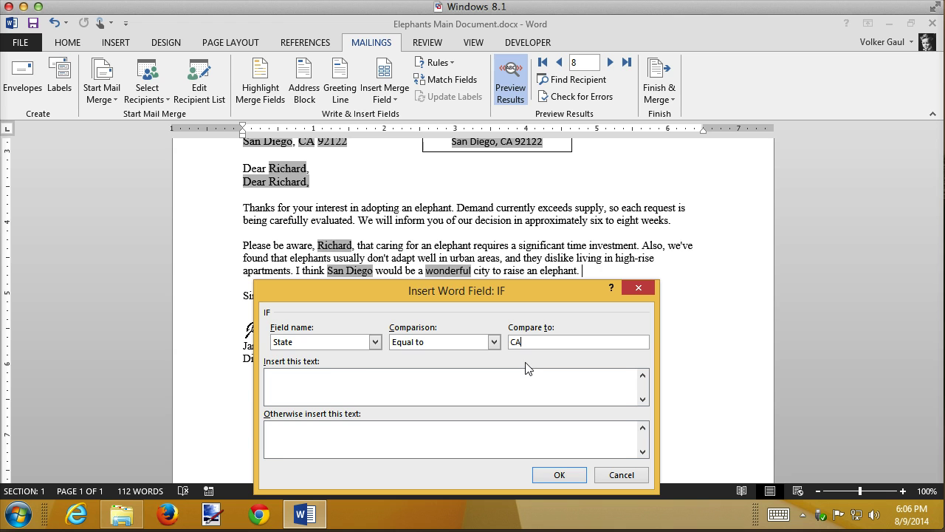
left_click(520, 372)
key("ctrl+v")
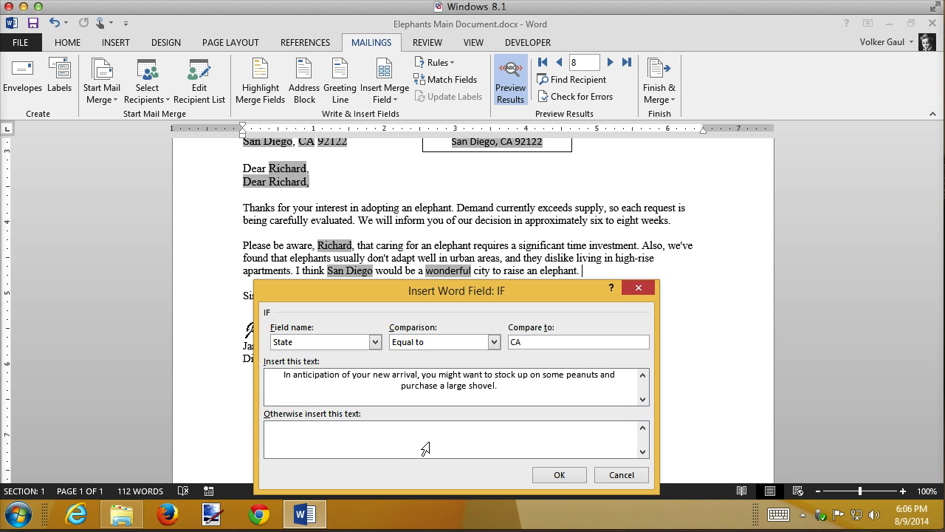
left_click(560, 475)
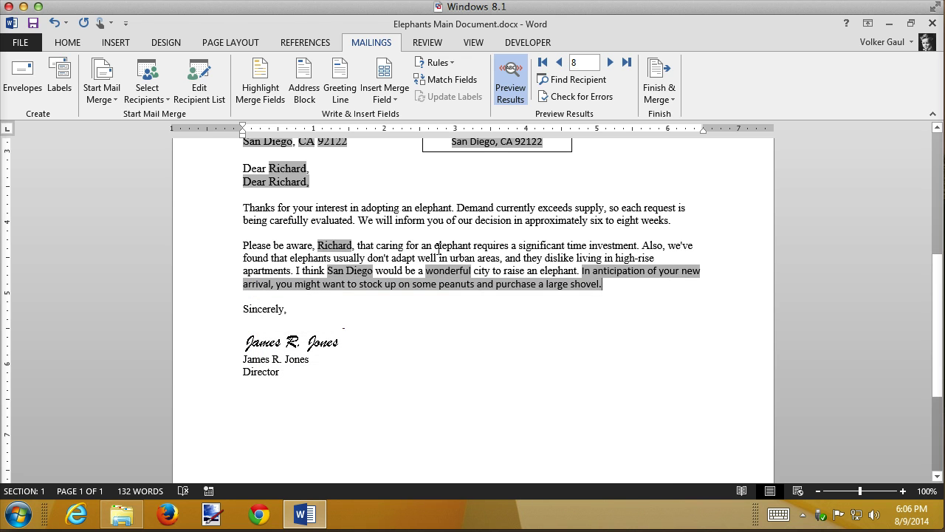
Copy the formatting of "elephant" onto the end of the second paragraph, including both conditional fields, with Format Painter.
left_click_drag(438, 247, 465, 245)
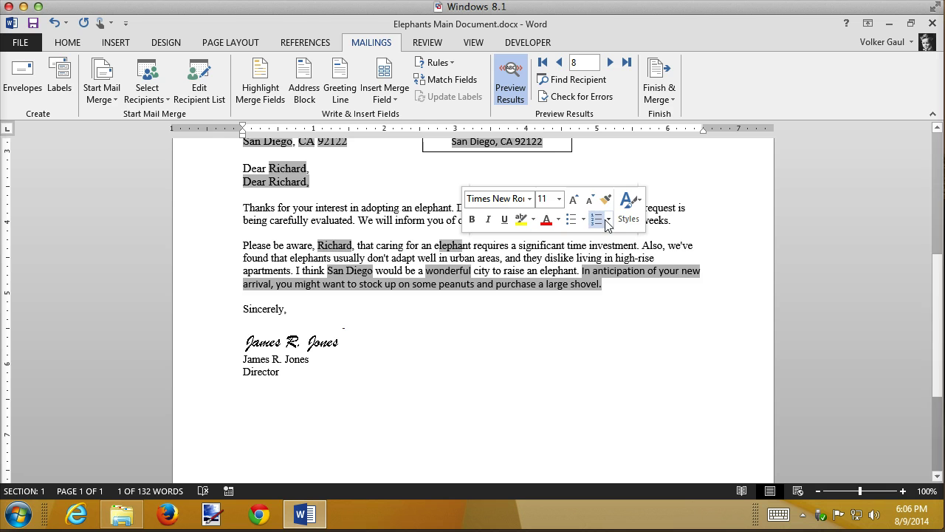
left_click(605, 199)
mouse_move(481, 271)
left_mouse_down()
mouse_move(445, 272)
mouse_move(626, 294)
left_mouse_up()
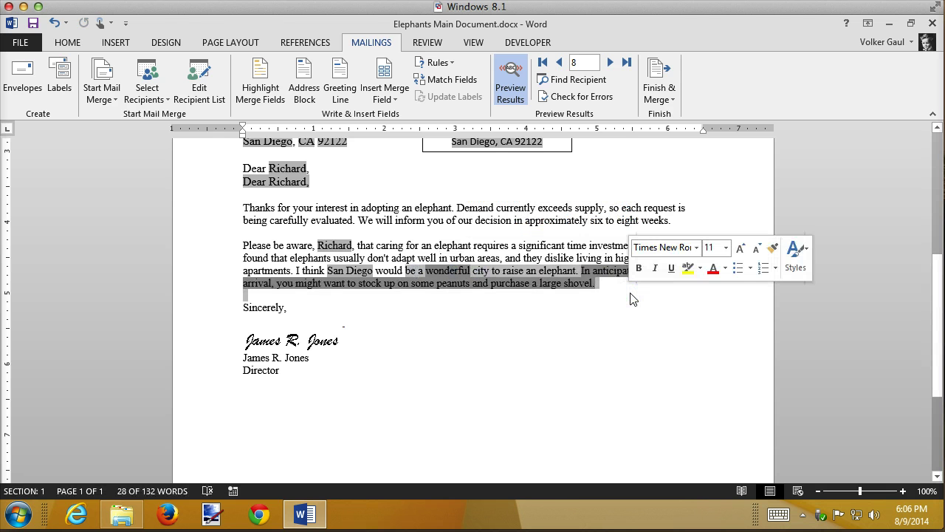
left_click(627, 297)
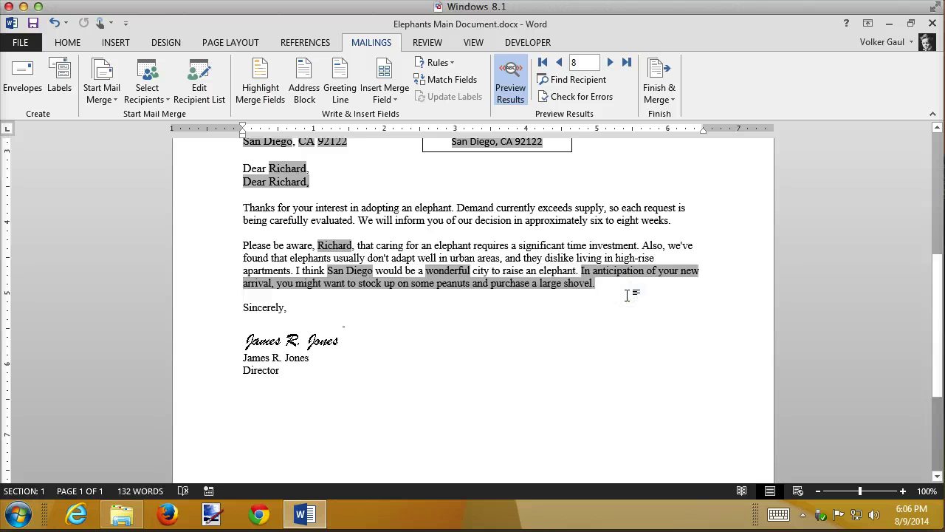
Merge all records into a new document of individual letters.
left_click(659, 85)
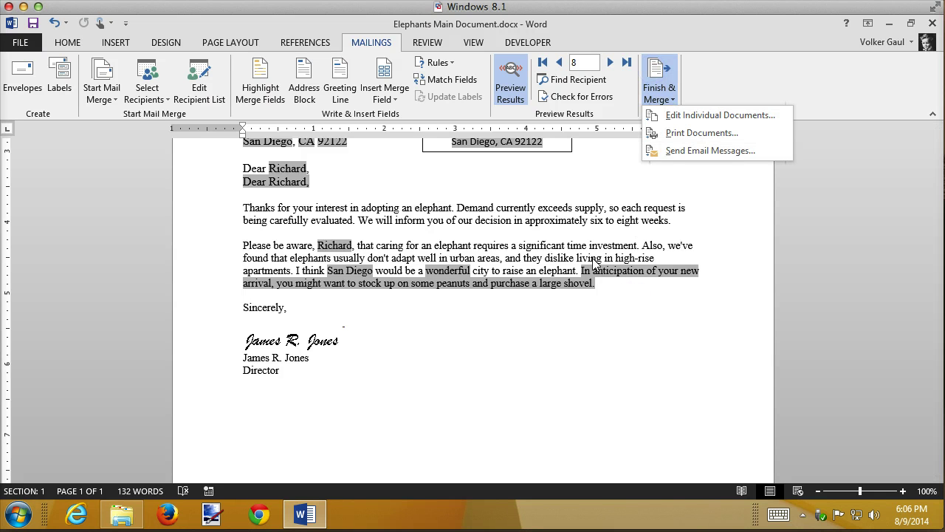
left_click(701, 116)
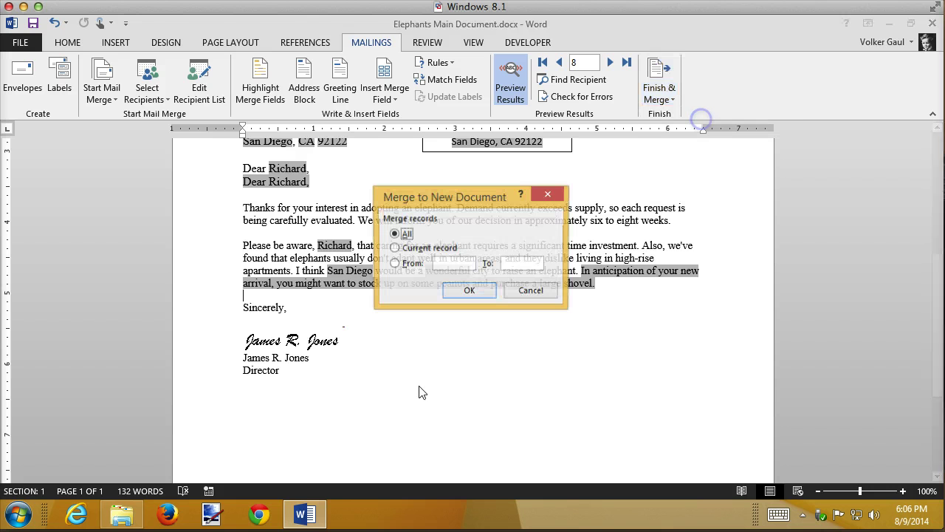
left_click(469, 291)
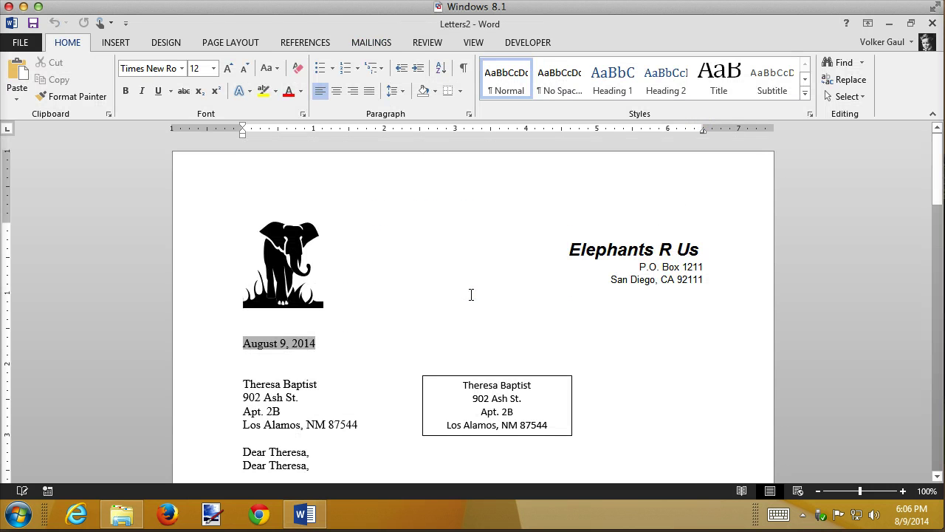
Examine the merged letters for how the conditional wording and closing sentence vary by state, comparing non-California letters with the San Diego one.
scroll(470, 295, "down", 10)
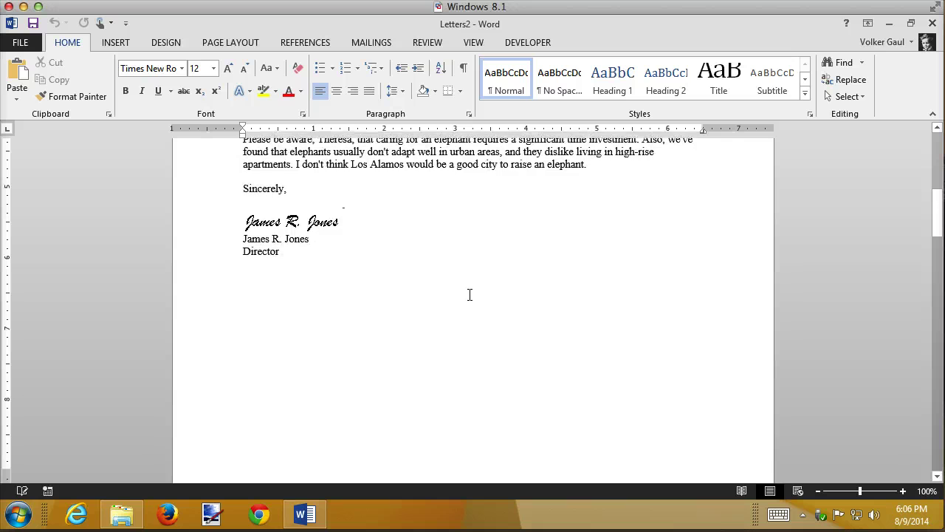
scroll(469, 295, "up", 1)
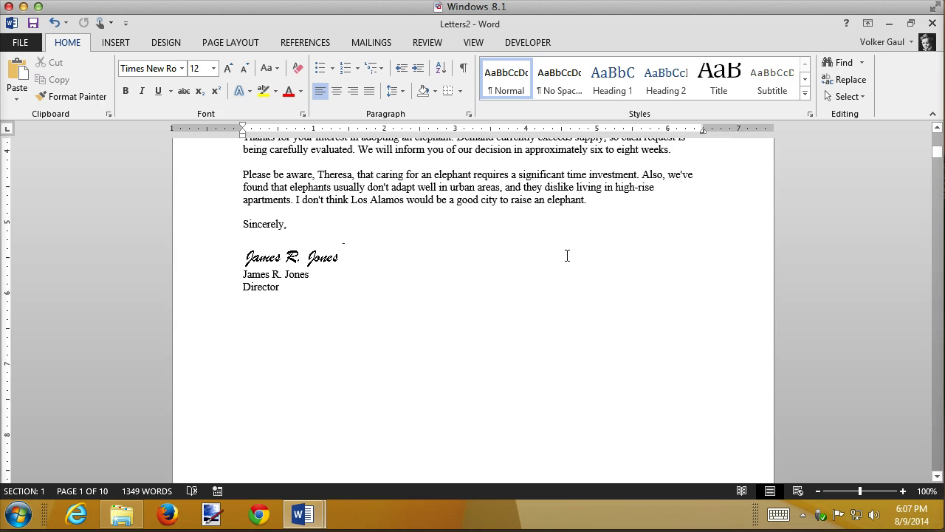
scroll(567, 255, "down", 14)
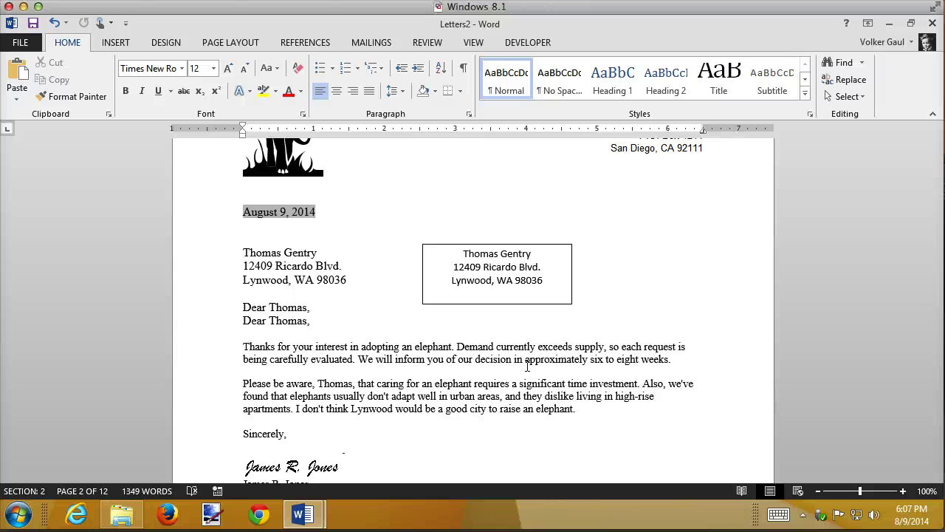
scroll(527, 365, "down", 4)
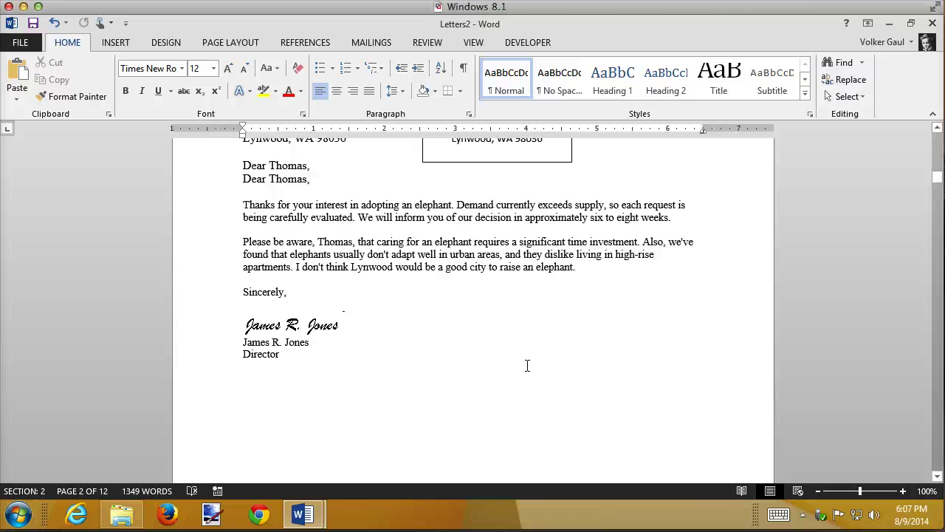
scroll(528, 366, "down", 20)
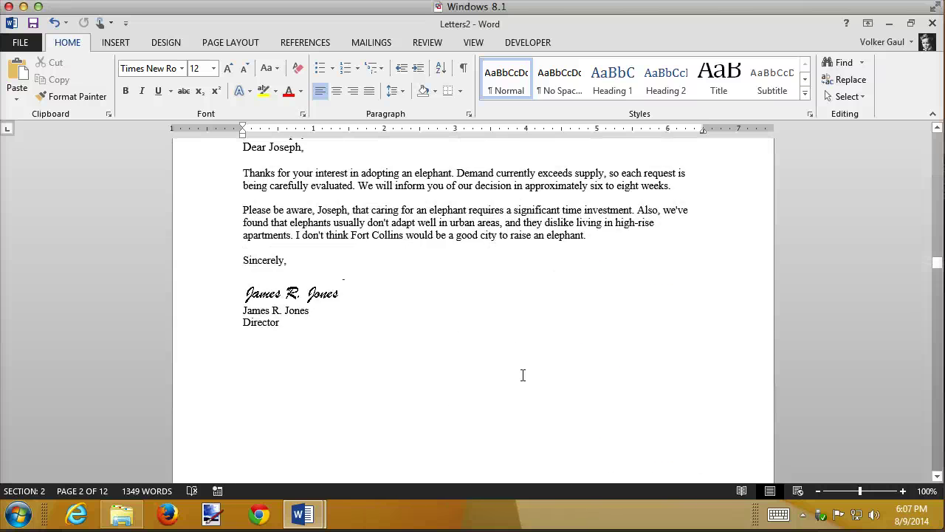
scroll(523, 375, "down", 20)
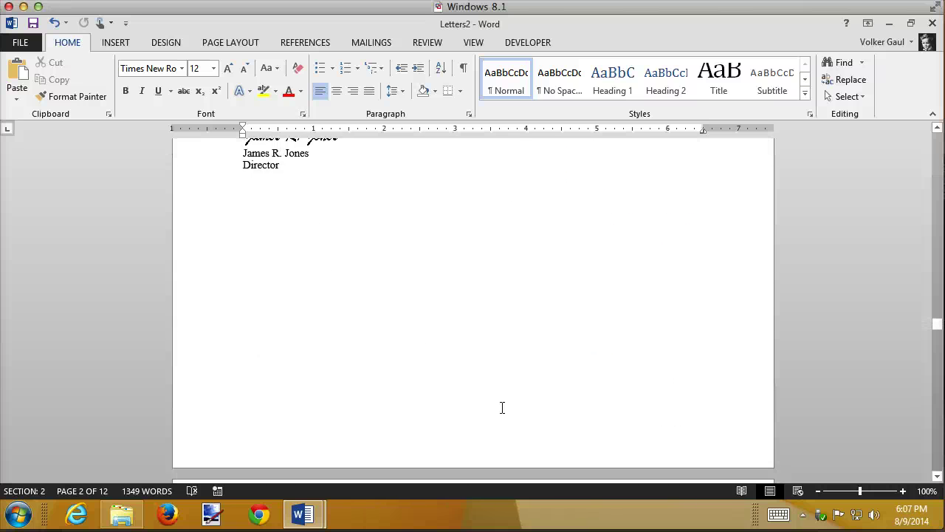
scroll(502, 407, "down", 10)
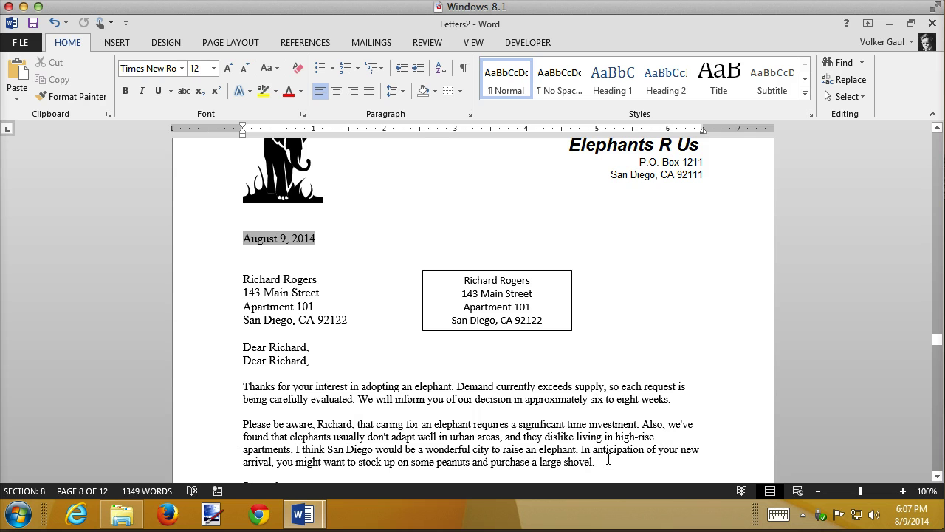
scroll(608, 399, "down", 5)
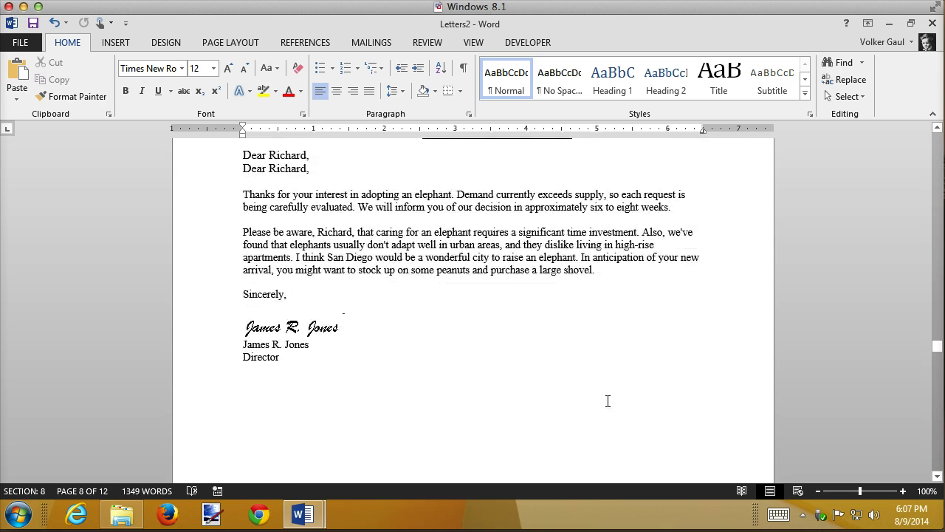
scroll(608, 400, "up", 7)
scroll(608, 400, "up", 2)
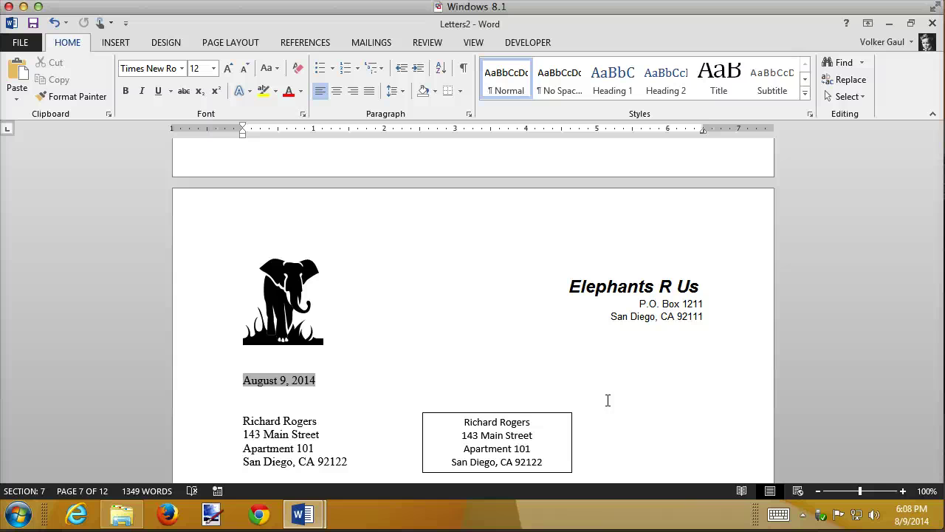
scroll(605, 373, "down", 5)
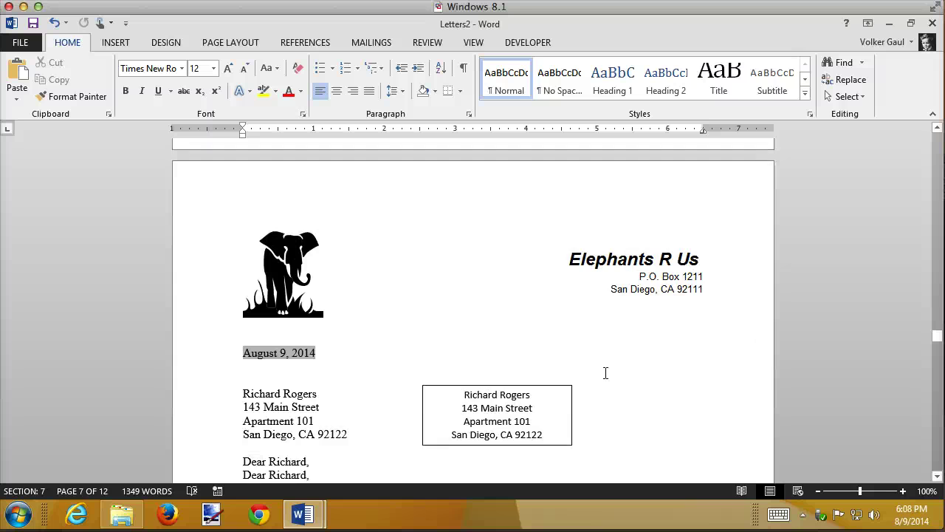
scroll(605, 373, "down", 1)
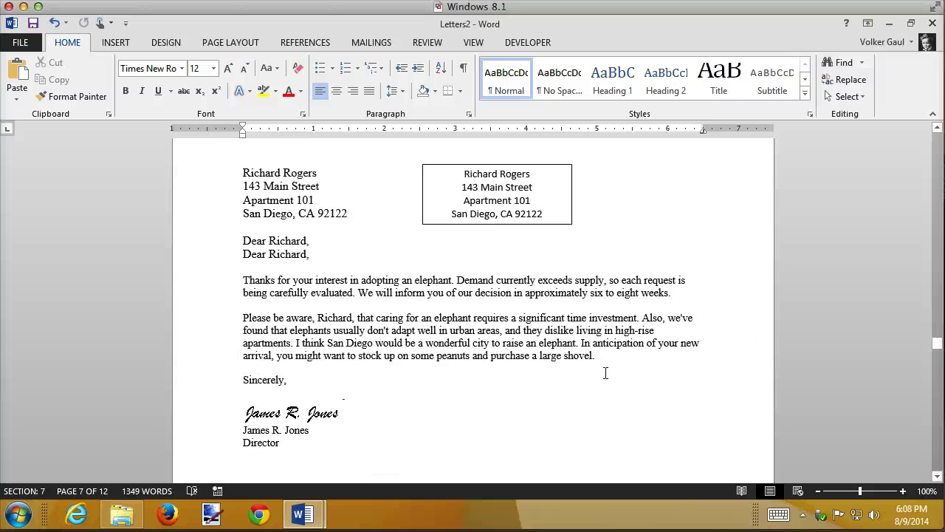
Close the merged letters document without saving it and return to the main document.
left_click(932, 23)
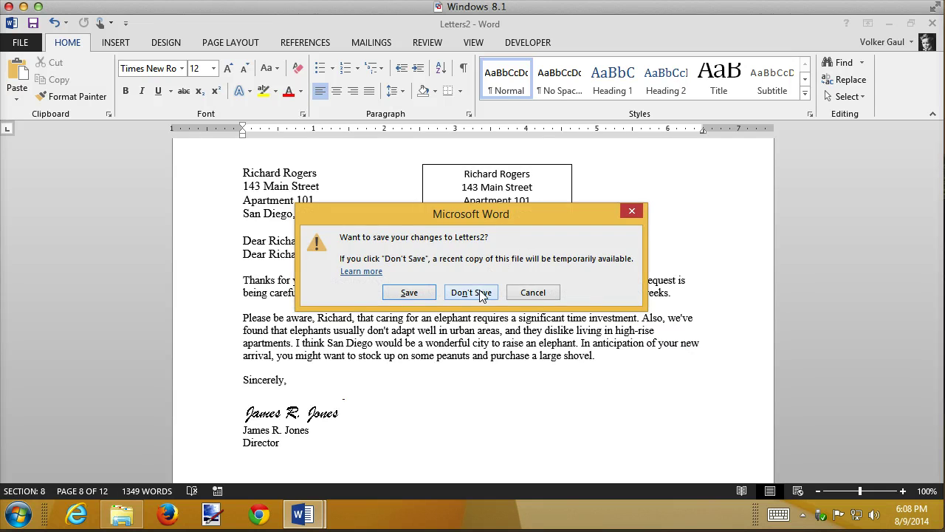
left_click(416, 346)
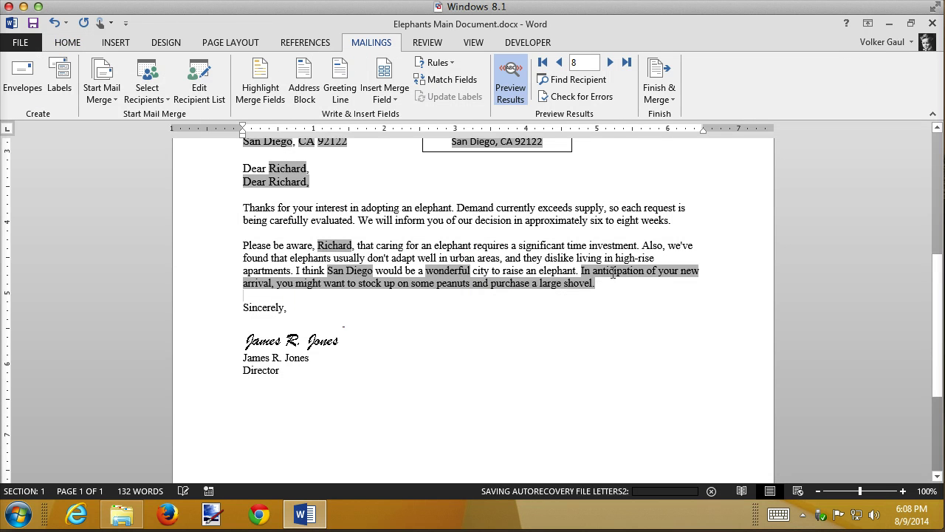